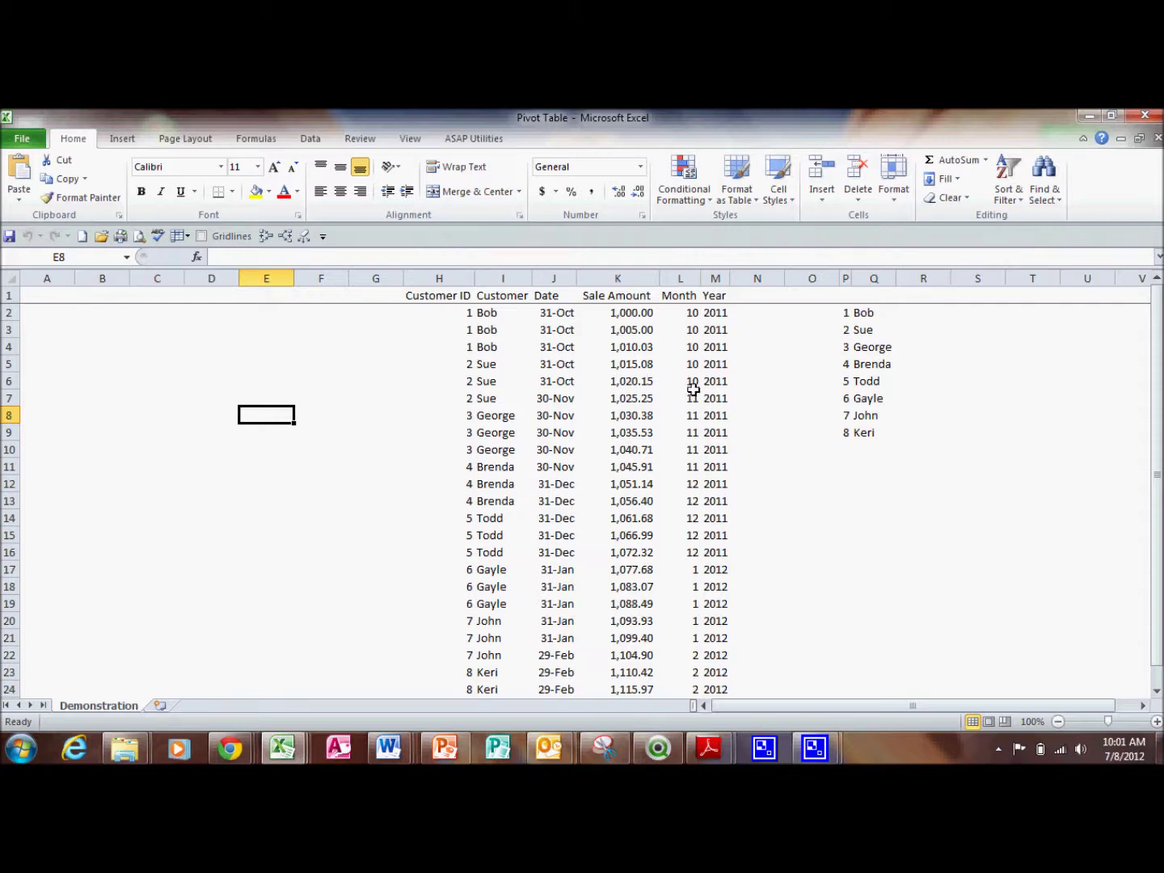
- Examine the first record's Customer ID, Customer, Date, Sale Amount, Month and Year cells, including their formulas
left_click(465, 317)
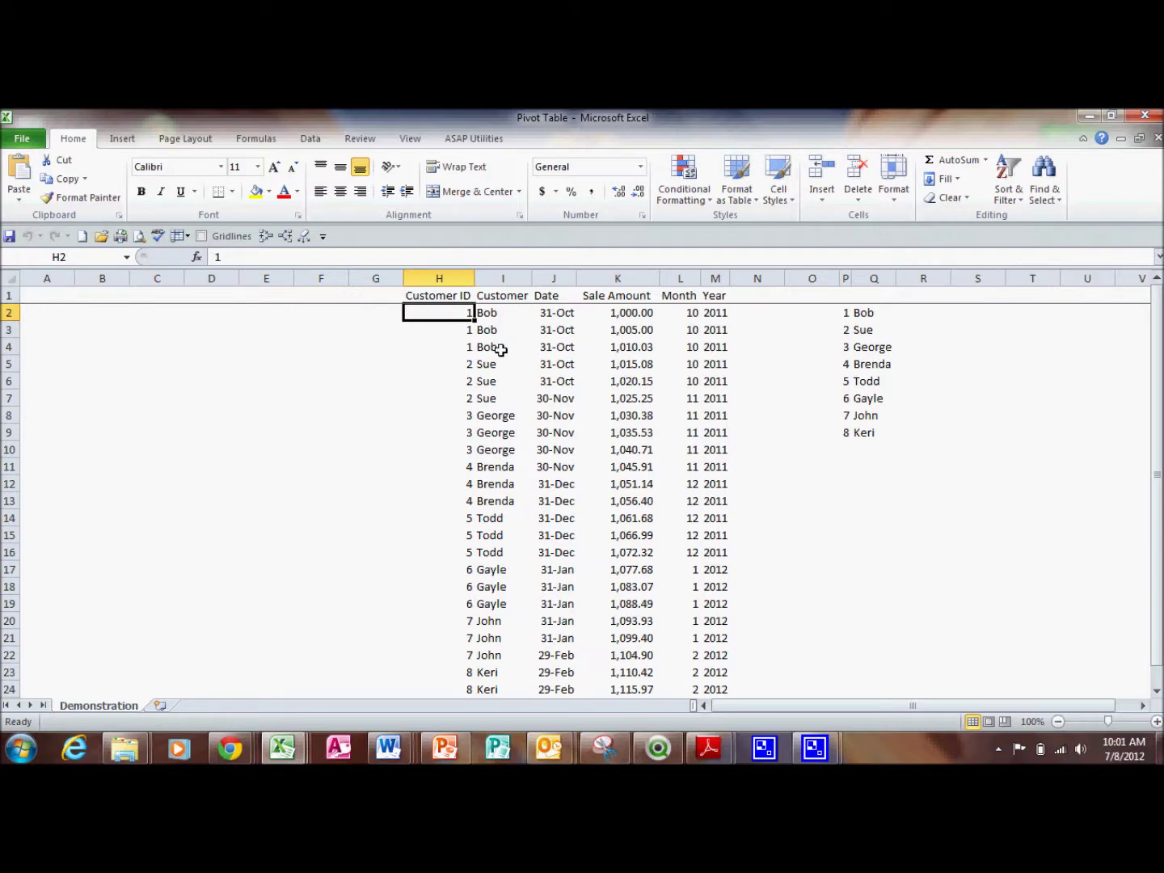
left_click(486, 315)
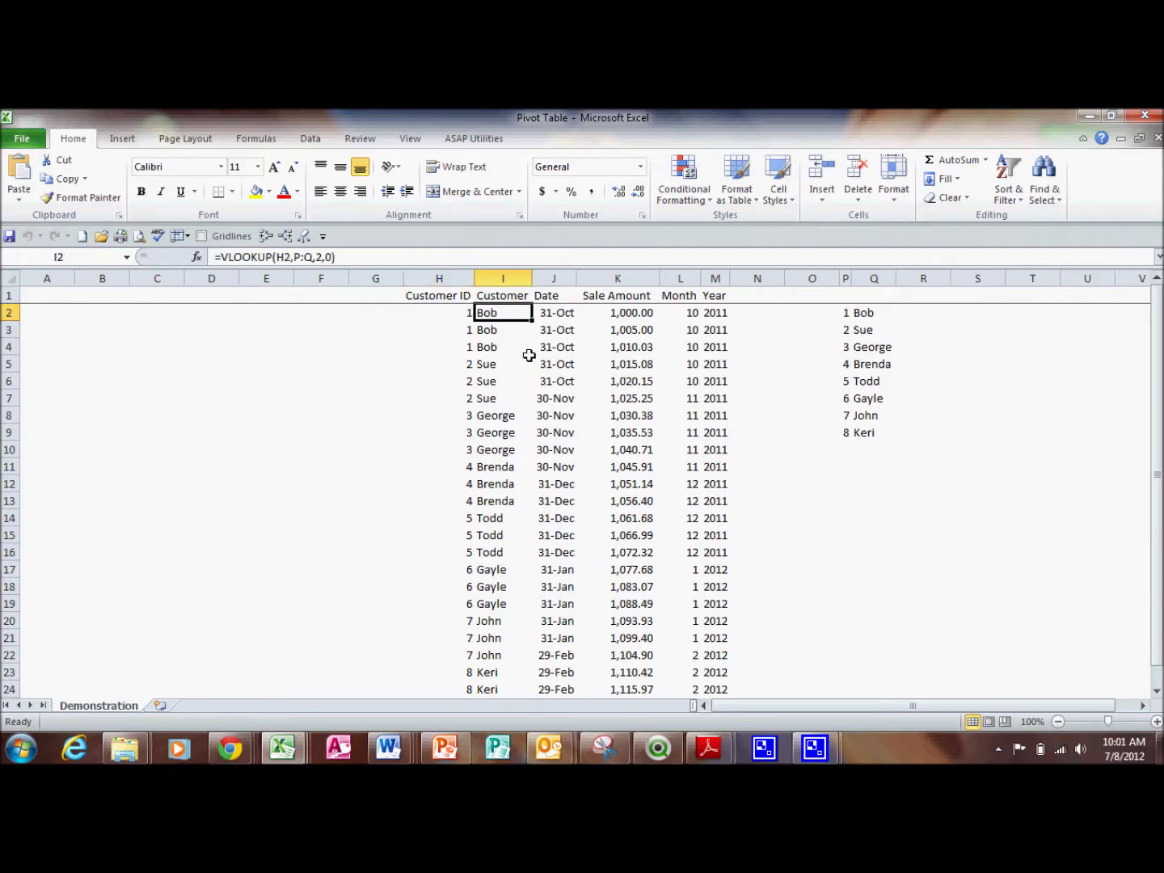
left_click(550, 320)
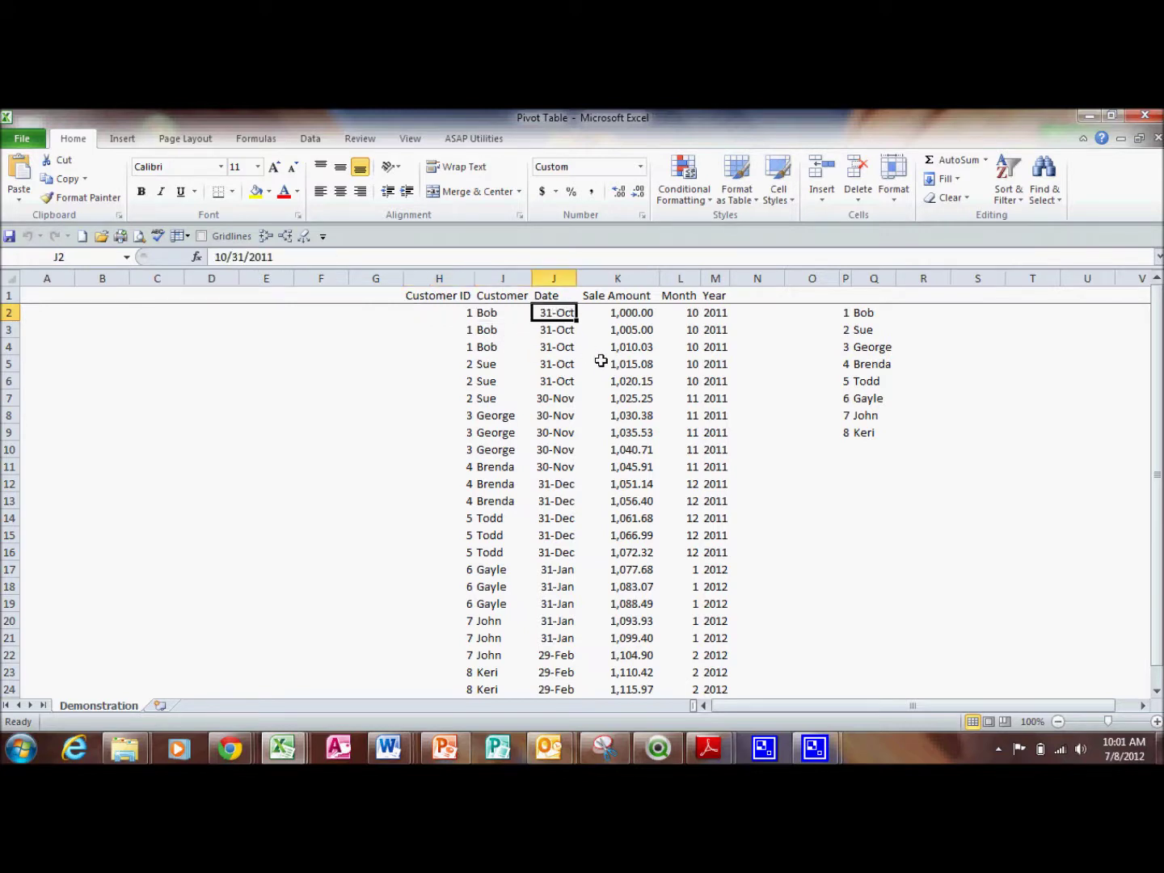
left_click(623, 318)
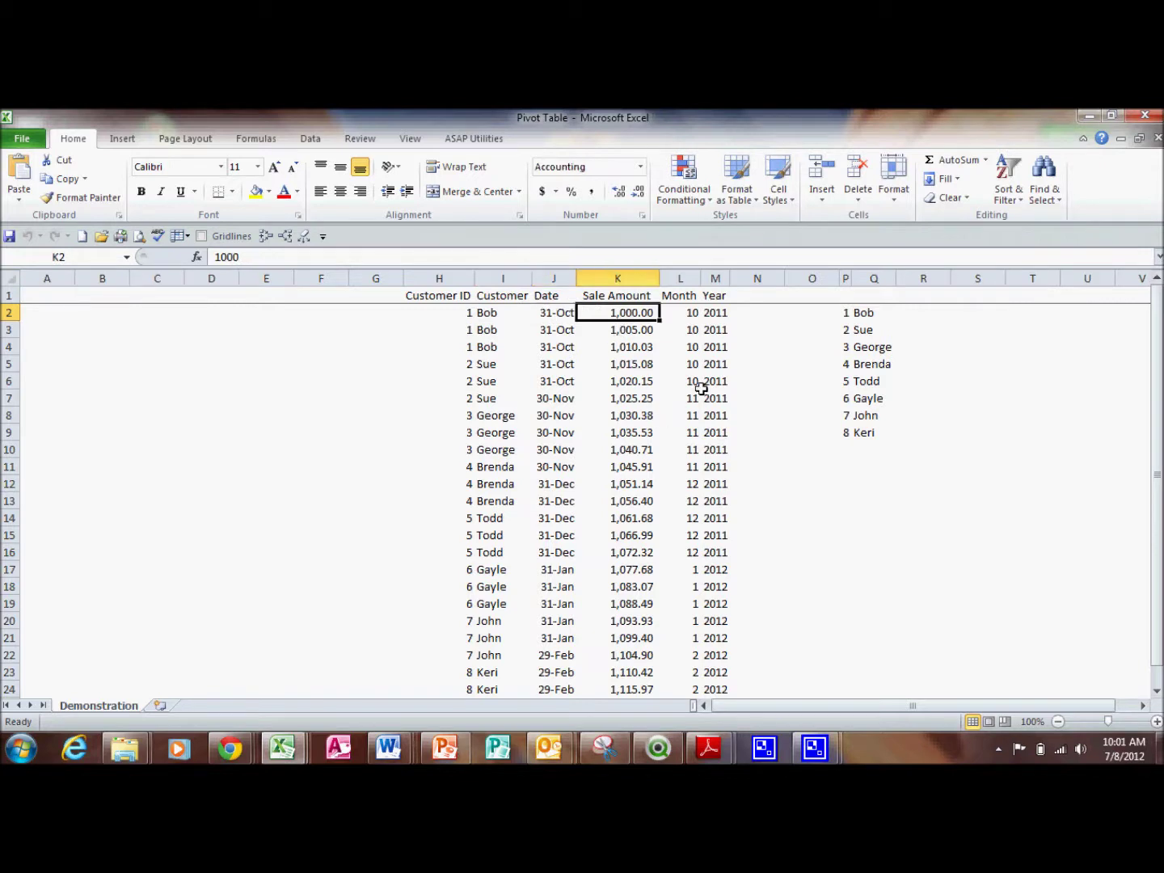
left_click(679, 317)
left_click(712, 315)
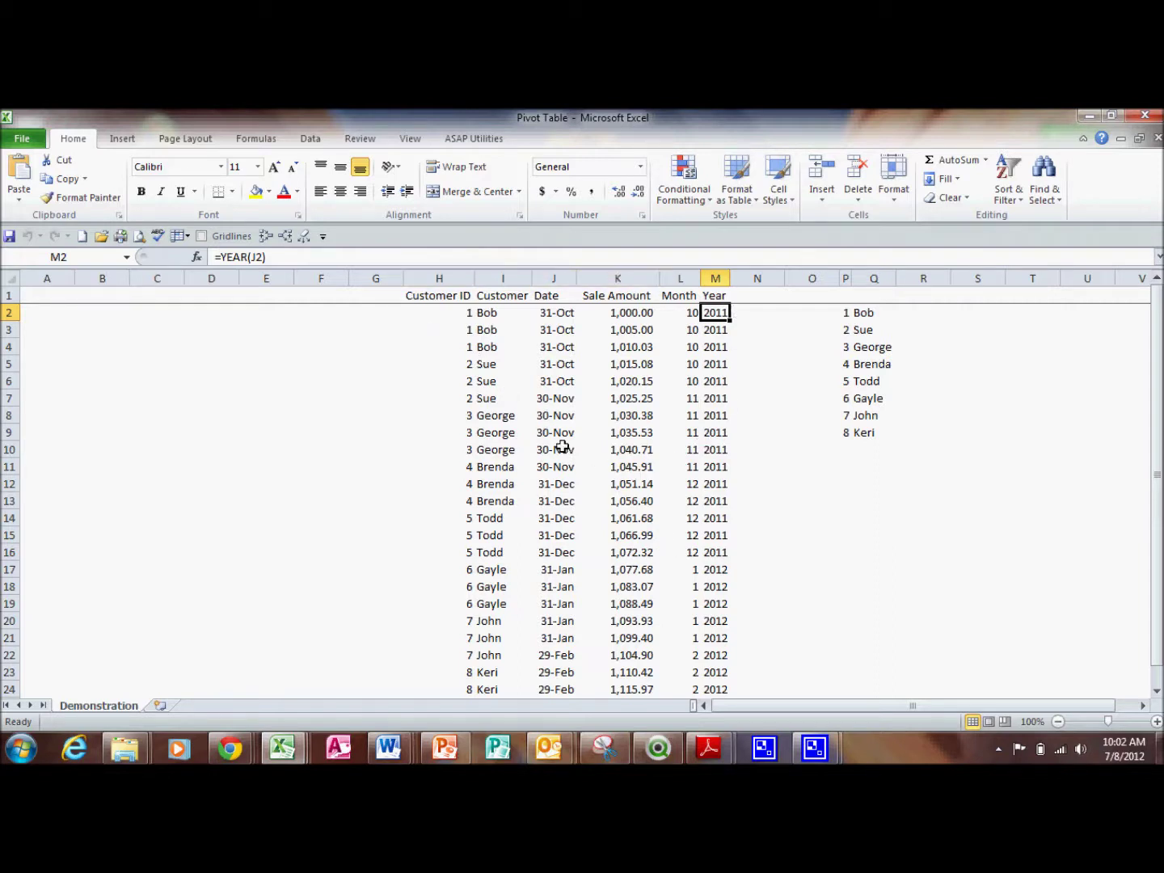
- Create a pivot table from the sales data in H1:M24, placed on the existing Demonstration worksheet at cell A2
left_click(460, 368)
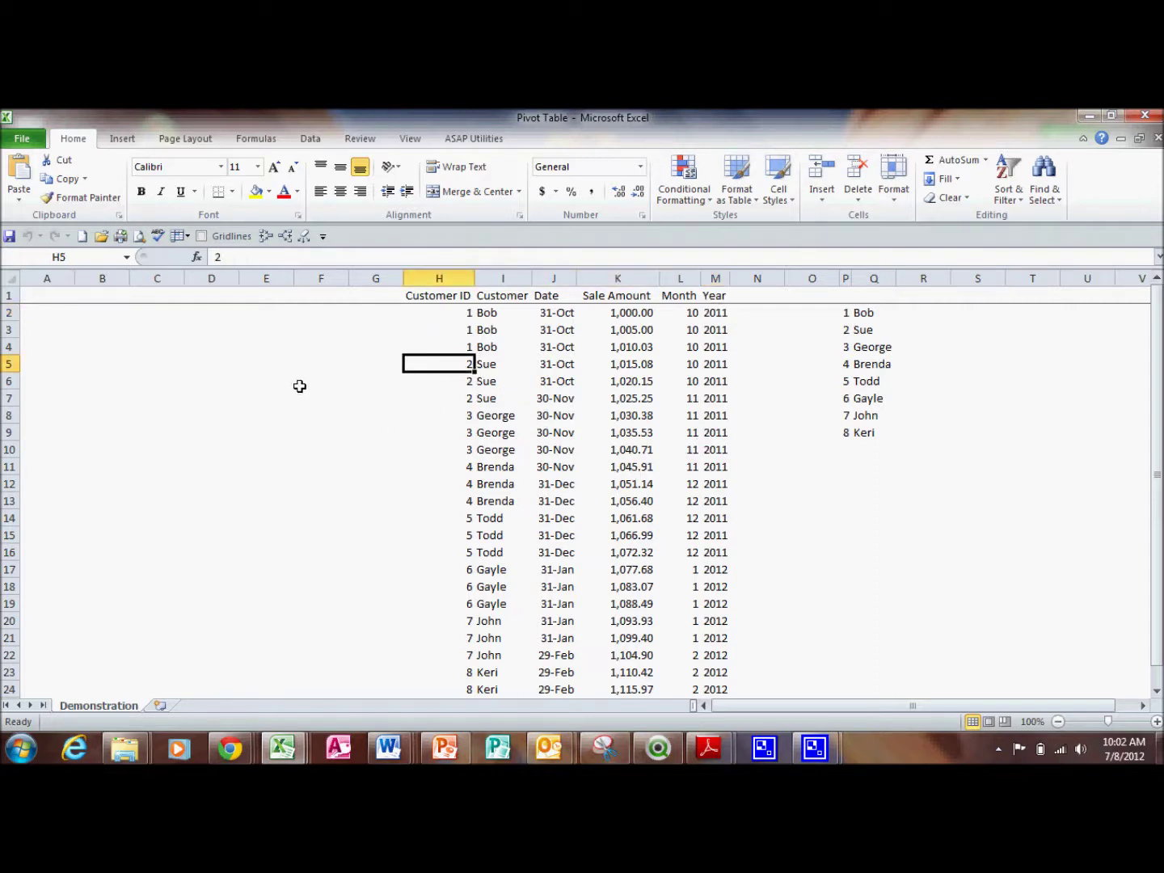
left_click(123, 141)
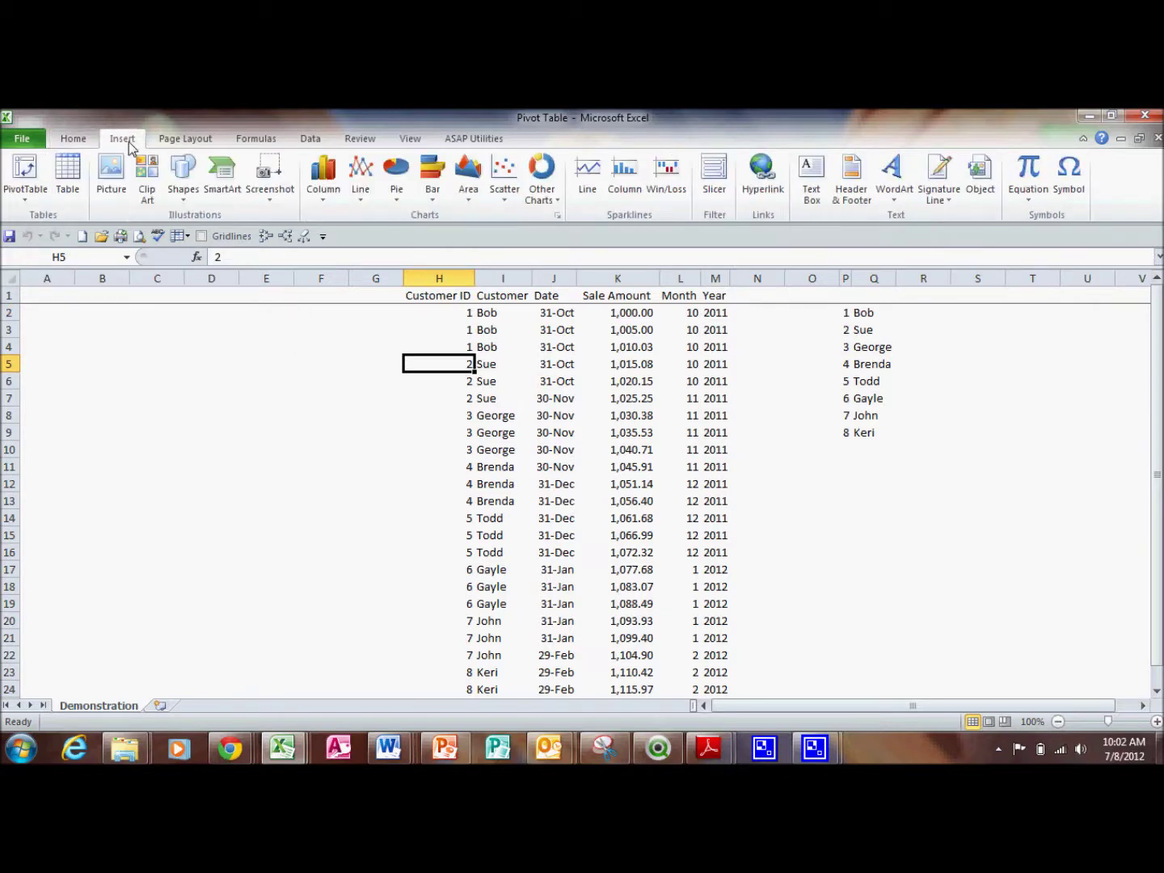
left_click(25, 172)
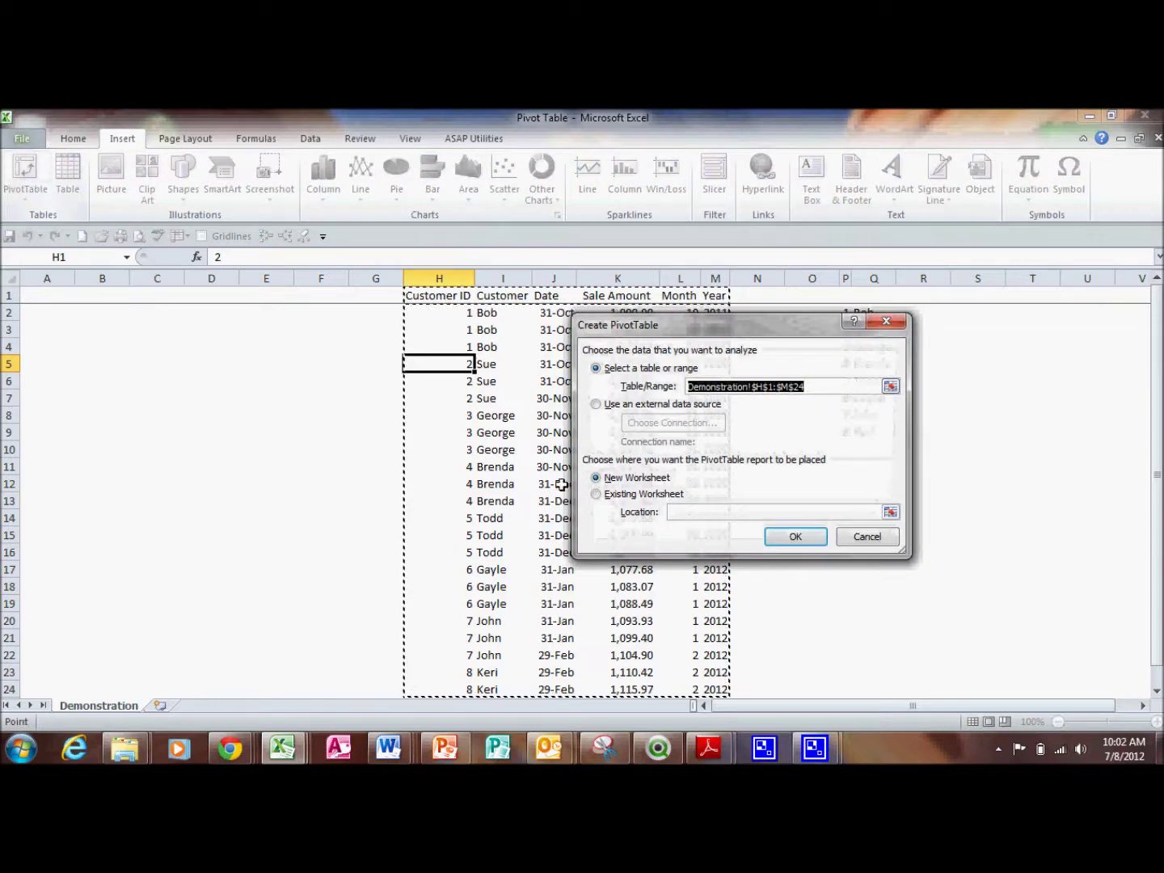
left_click_drag(716, 345, 945, 388)
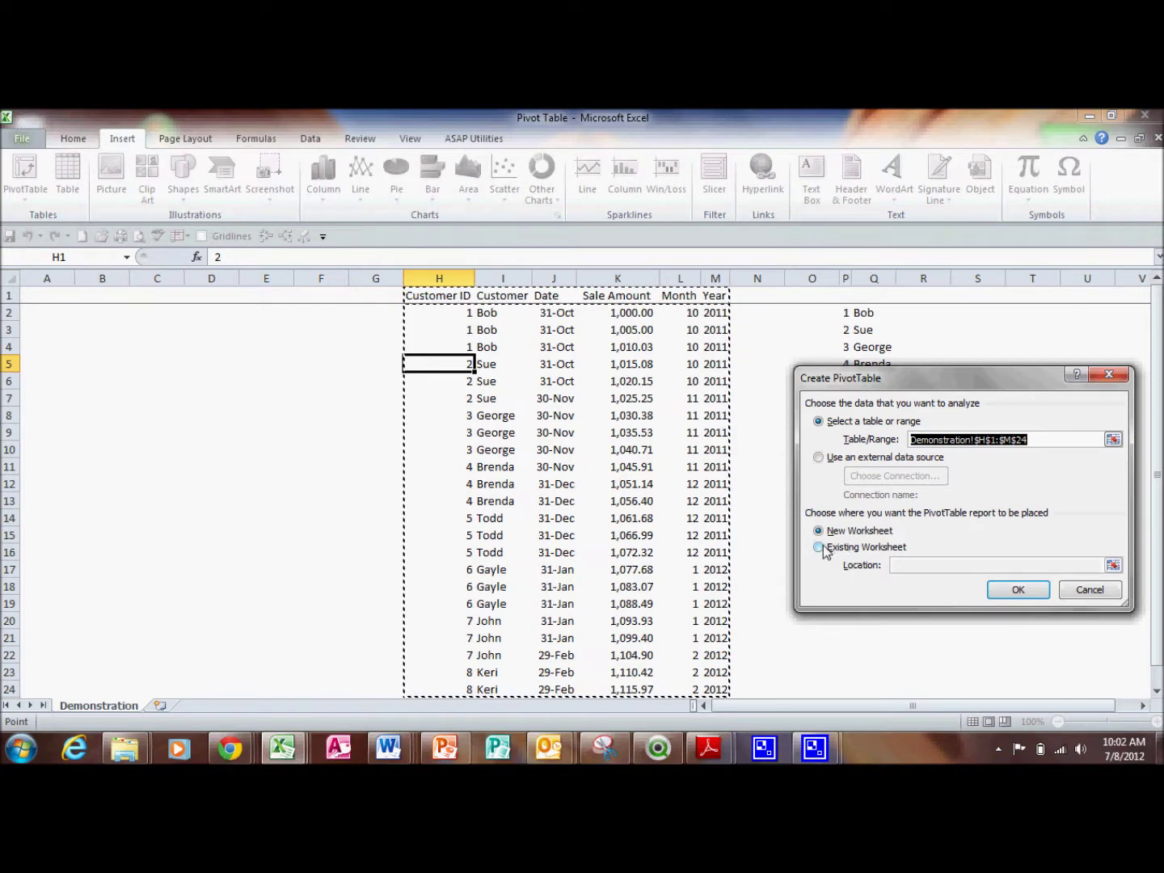
left_click_drag(890, 380, 878, 338)
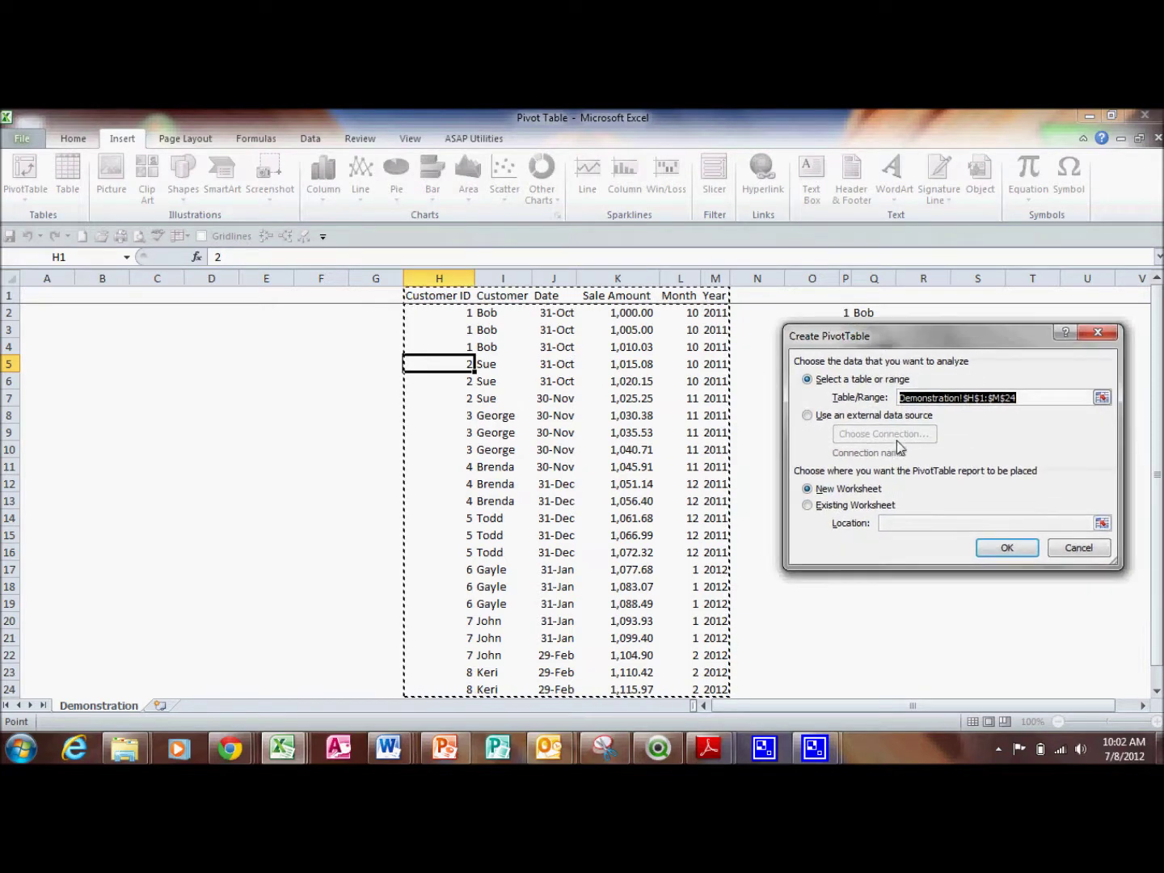
left_click(808, 507)
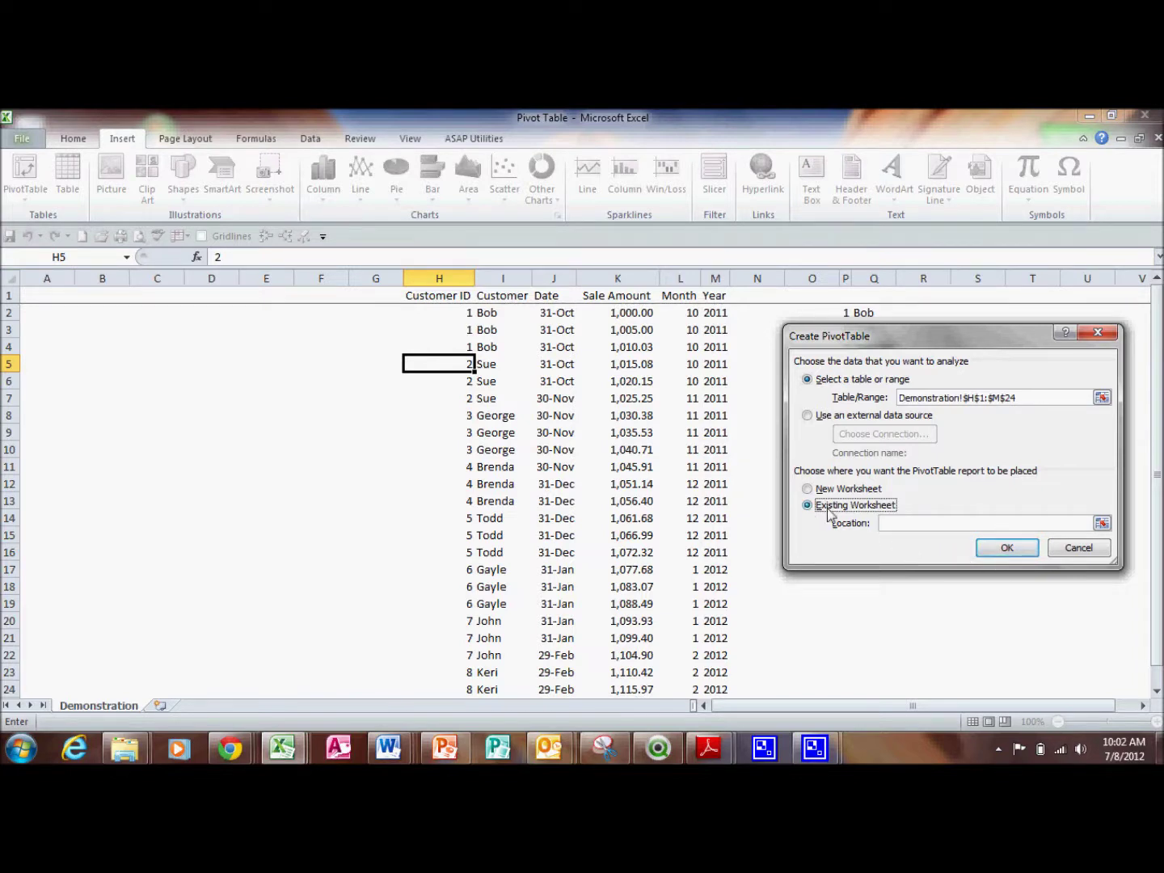
left_click(1102, 523)
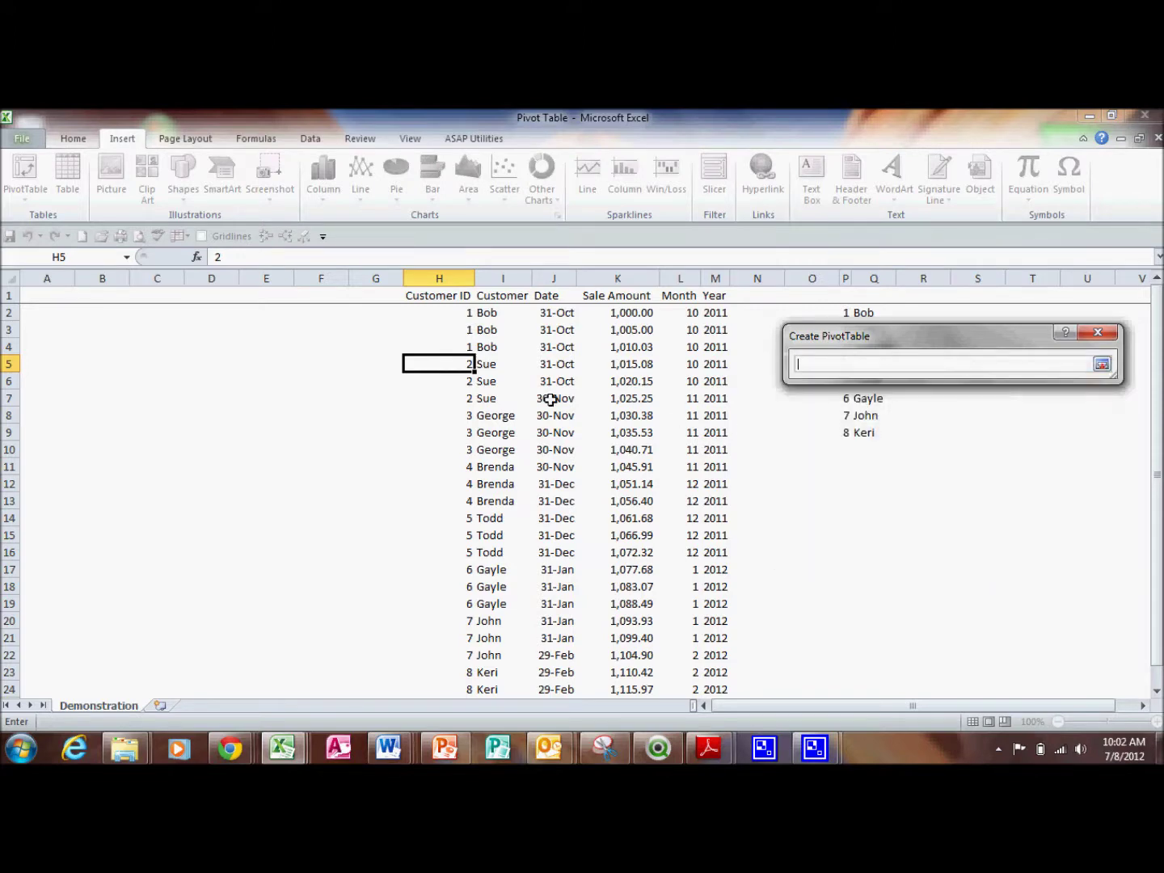
left_click(45, 309)
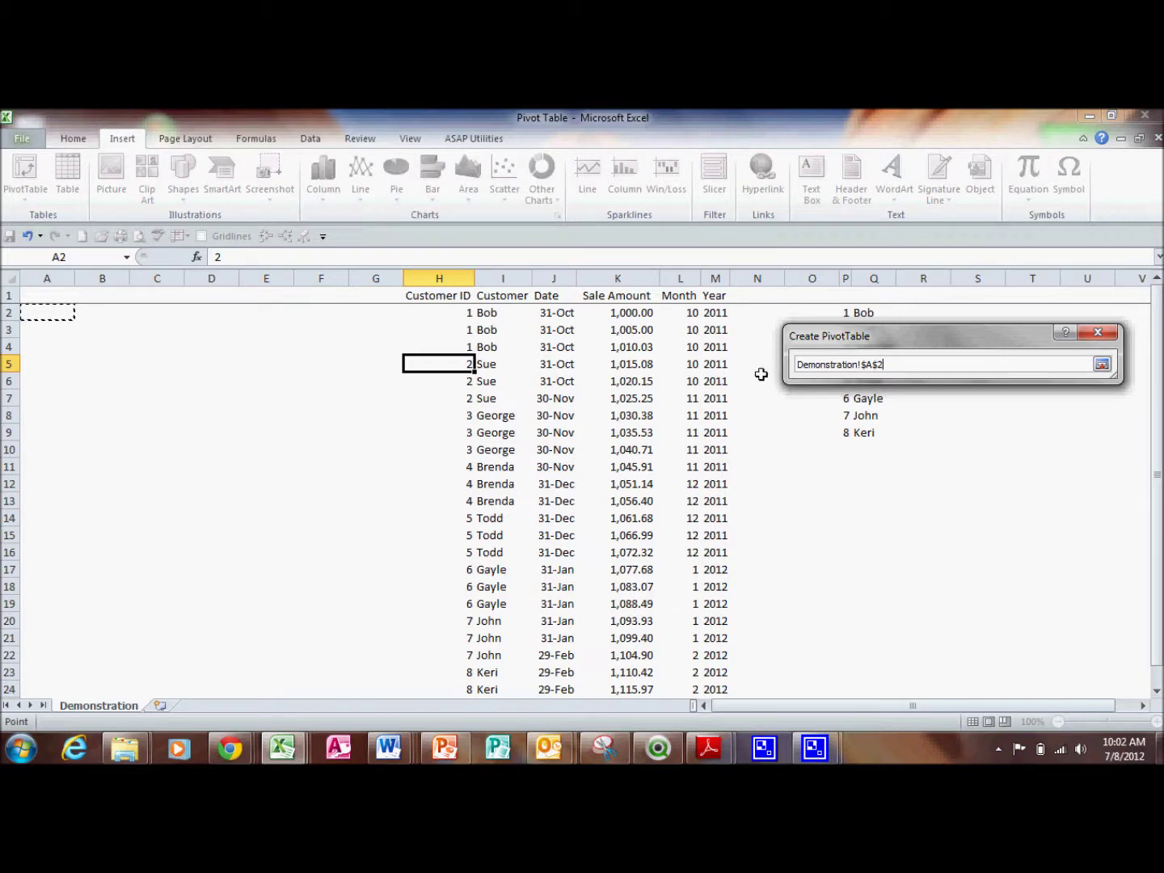
left_click(1101, 368)
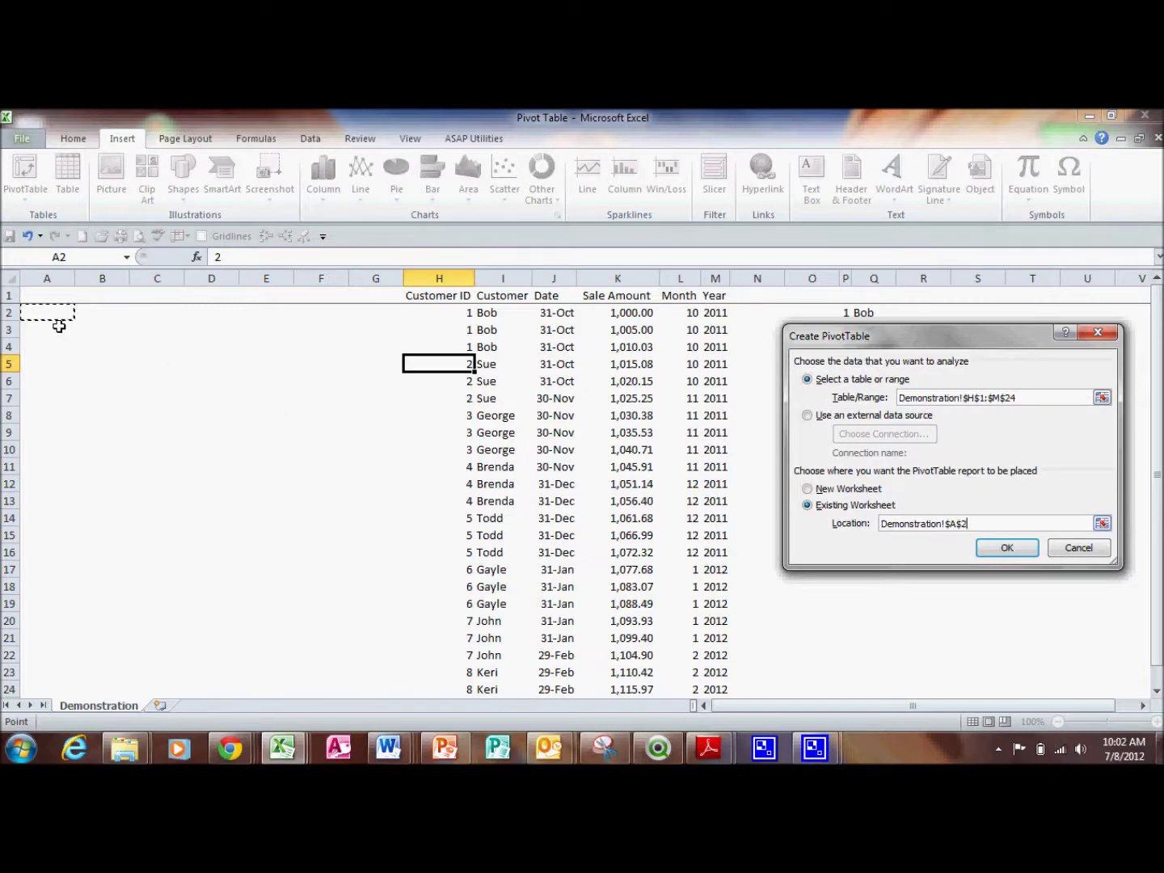
left_click(1003, 547)
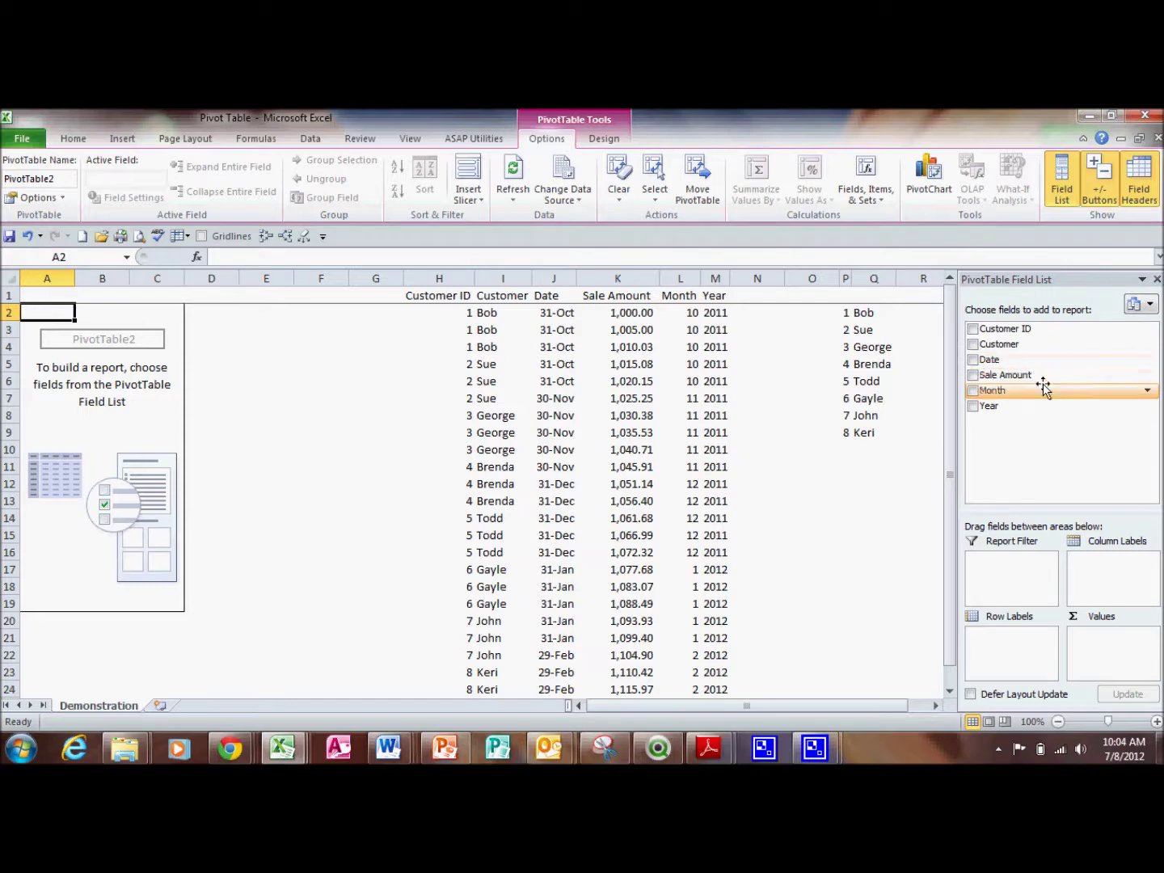
- Add the Sale Amount field to the pivot table's values as a sum
left_click_drag(1043, 377, 1087, 498)
left_click_drag(1115, 663, 1116, 664)
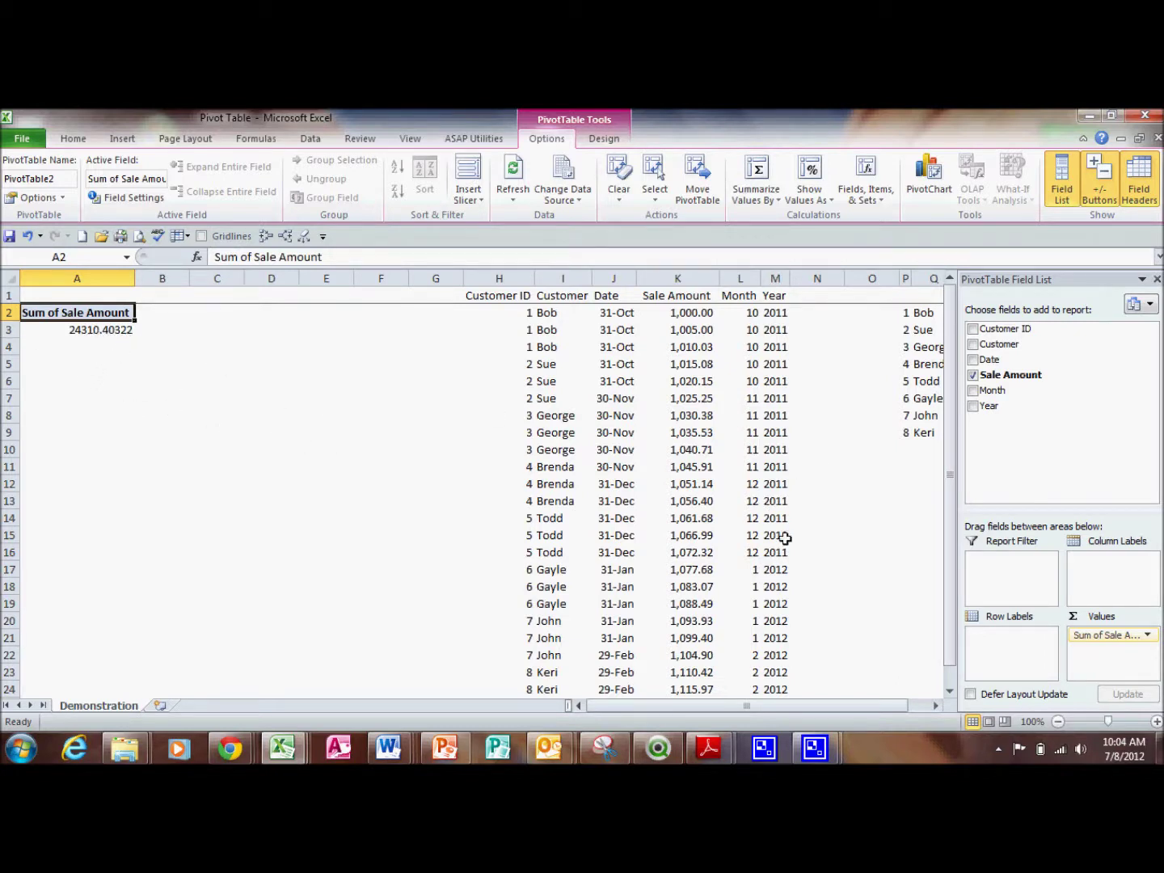
- Check the sum of the source sale amounts in K2:K24 against the pivot total, and compare selecting cells inside and outside the pivot table
left_click_drag(686, 311, 684, 624)
left_click_drag(1157, 374, 1156, 317)
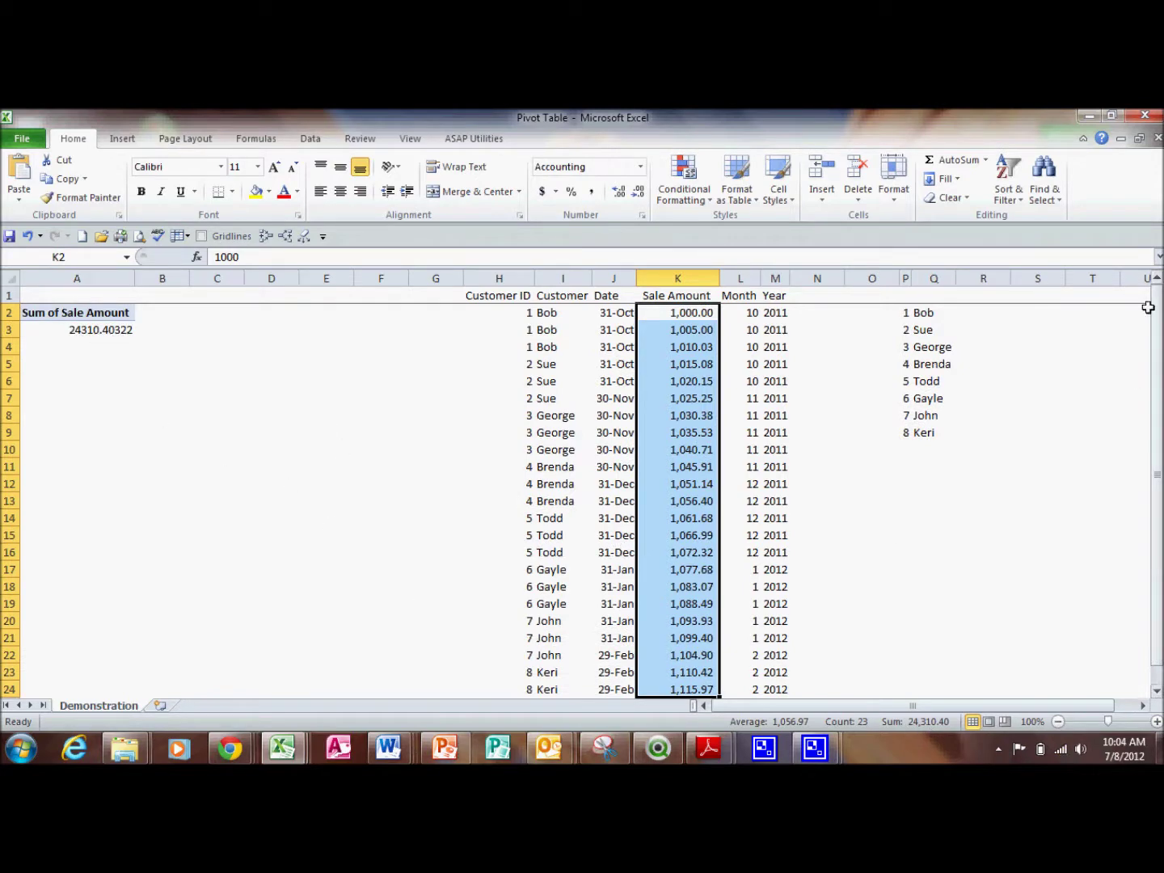
left_click(62, 332)
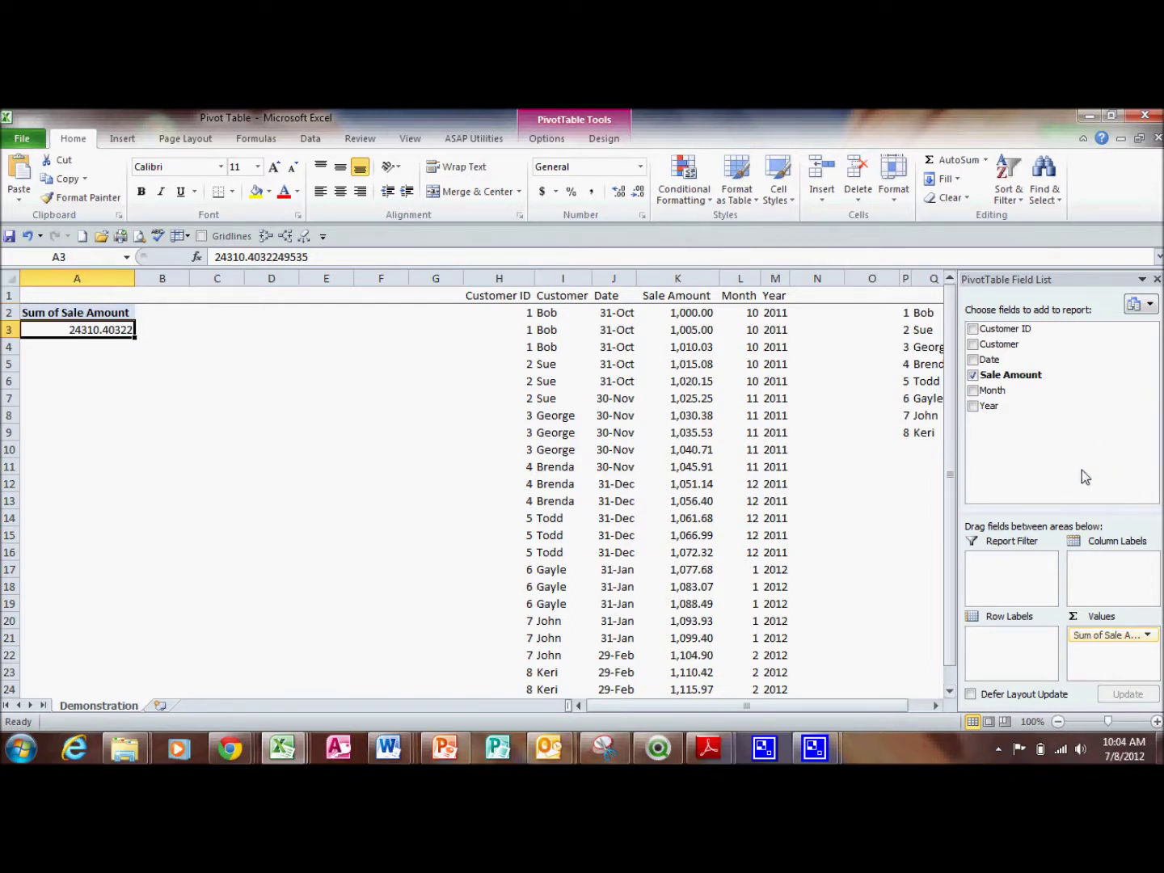
mouse_move(58, 327)
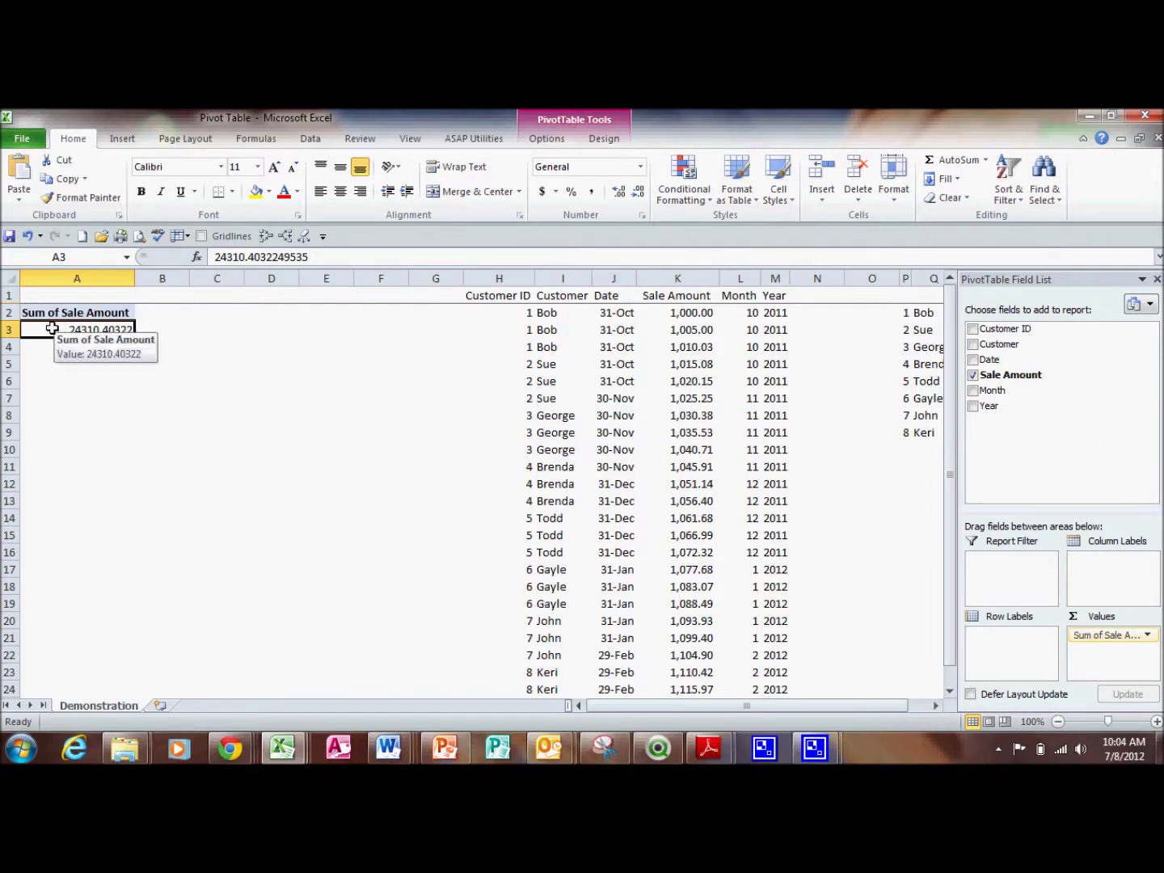
left_click(213, 346)
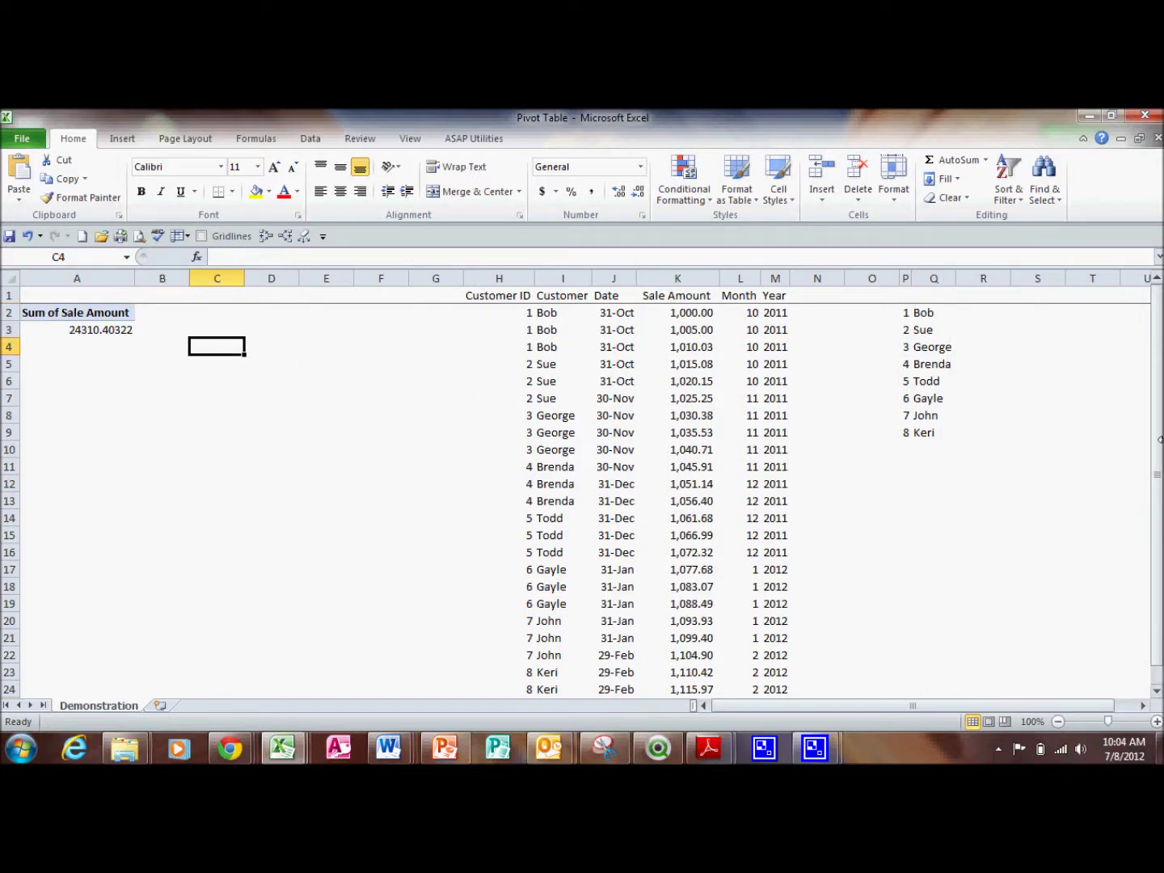
left_click(115, 332)
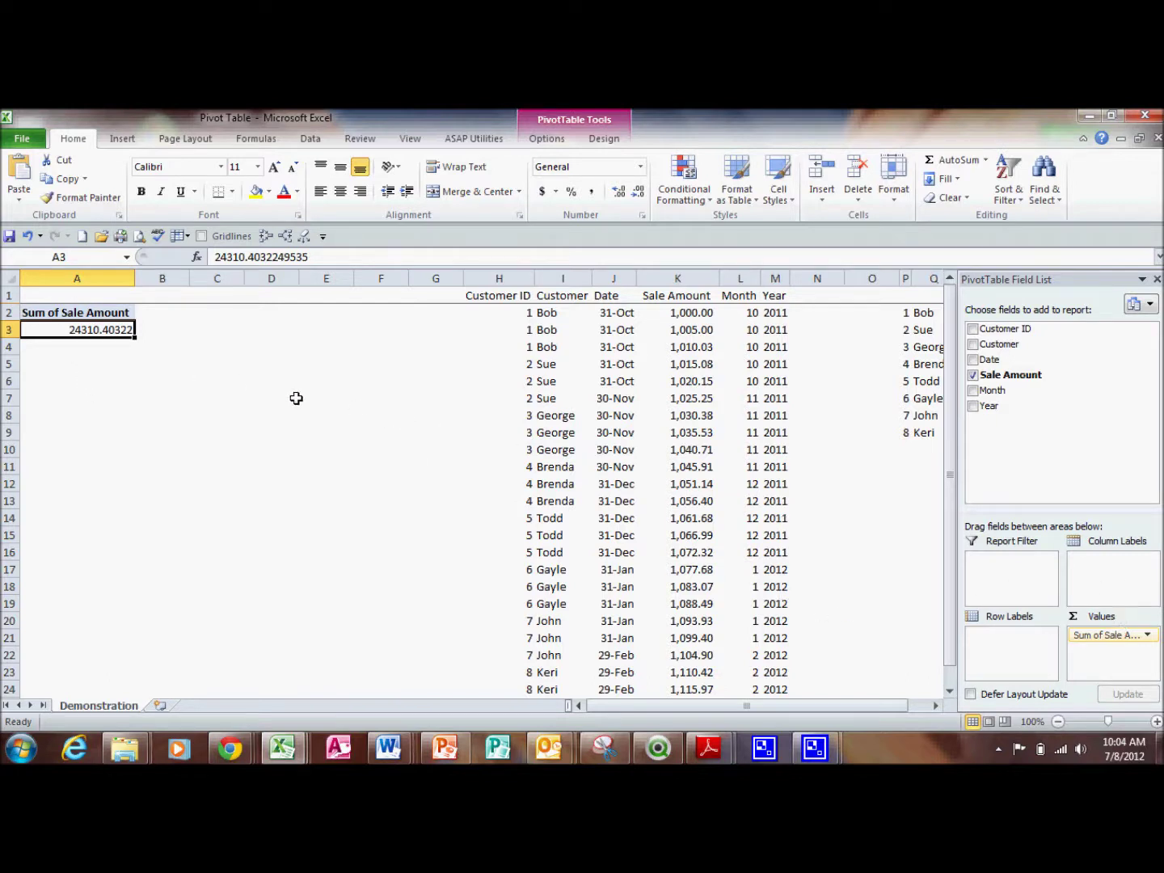
left_click(83, 273)
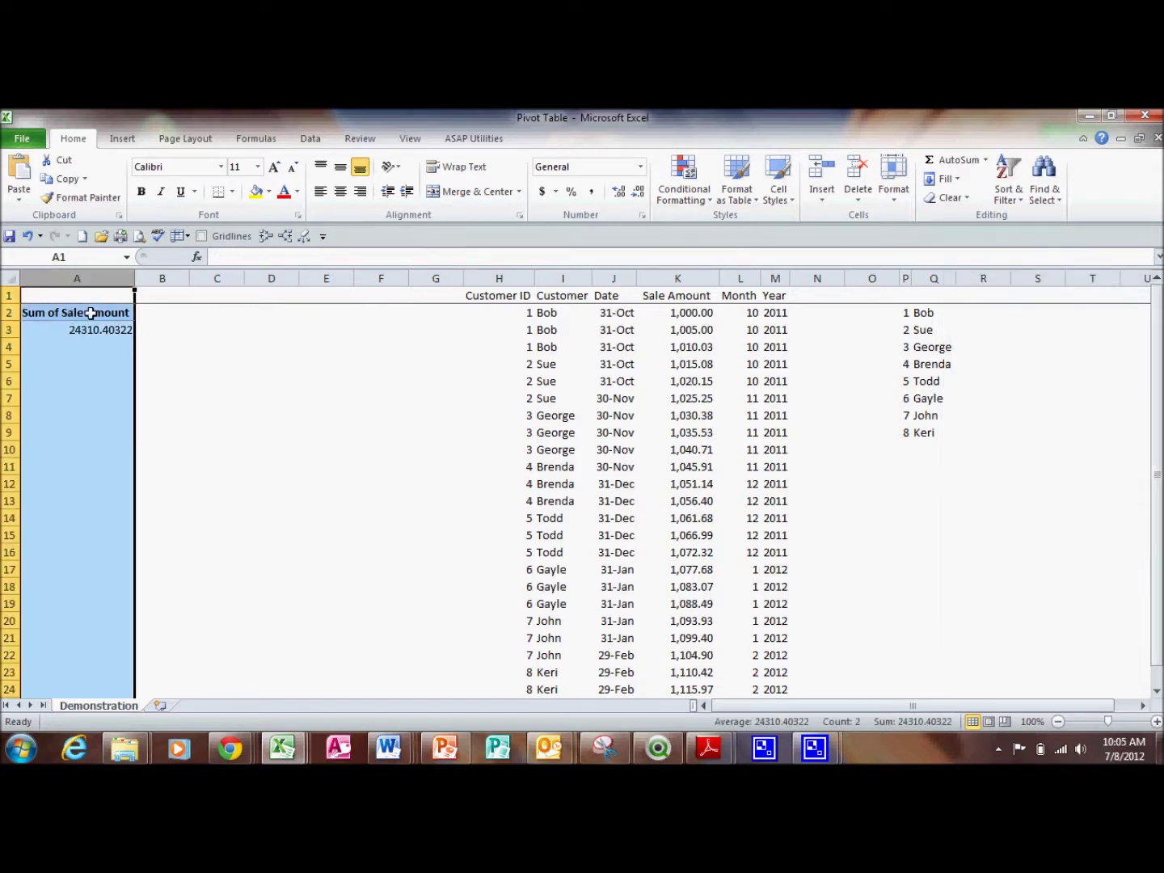
right_click(93, 362)
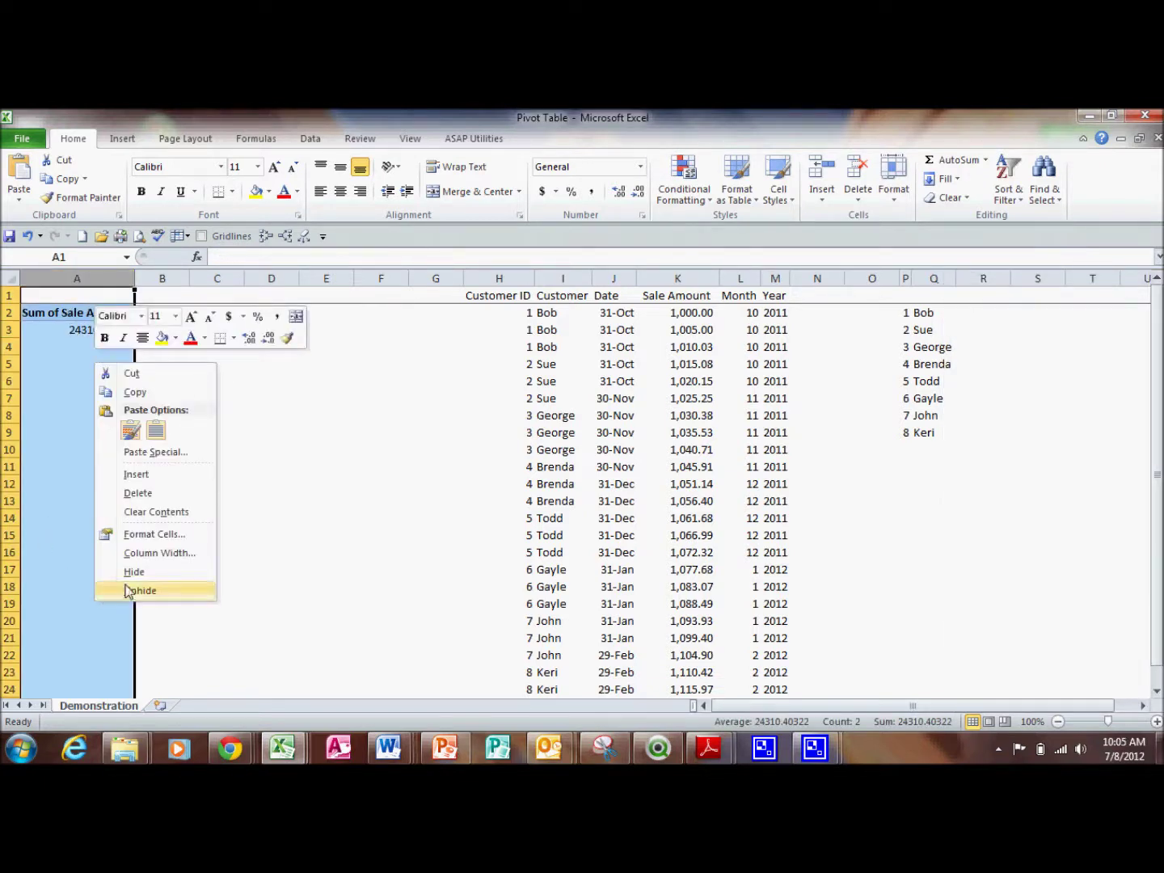
left_click(183, 535)
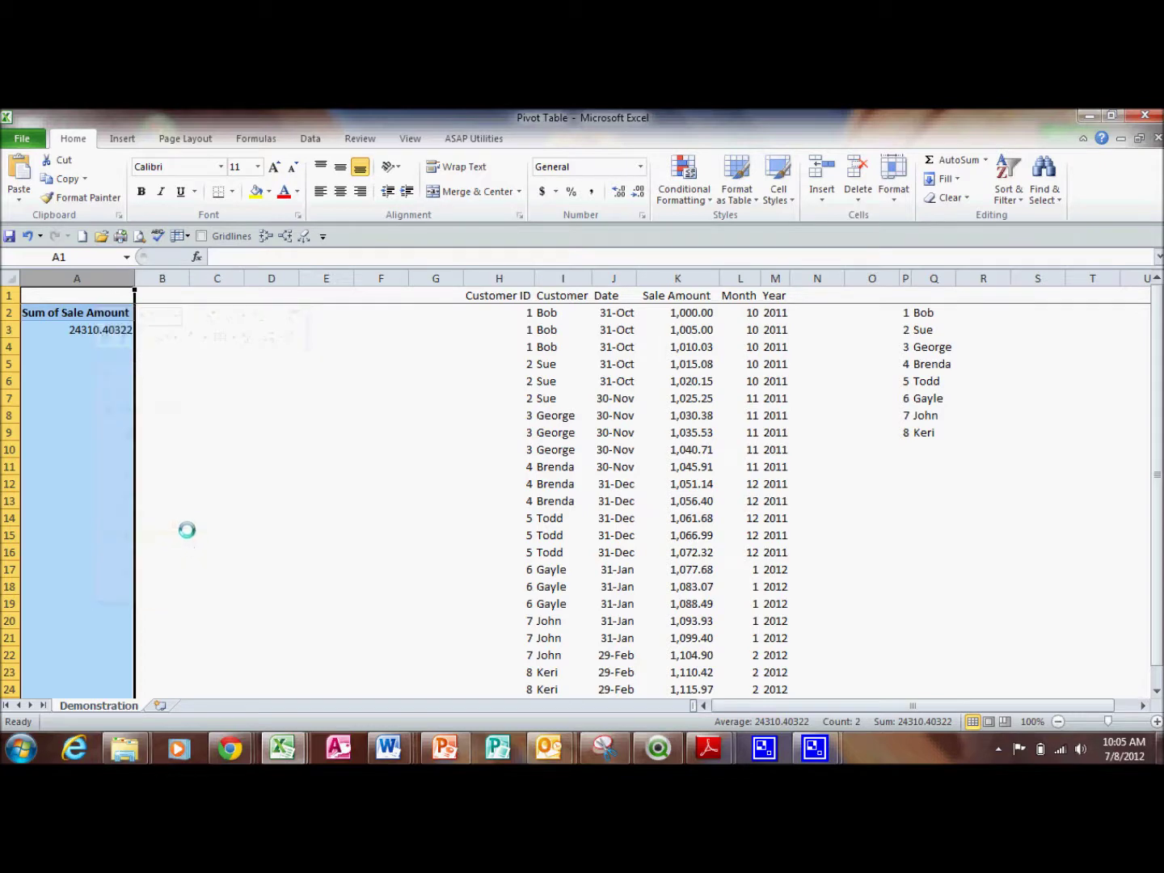
left_click(29, 373)
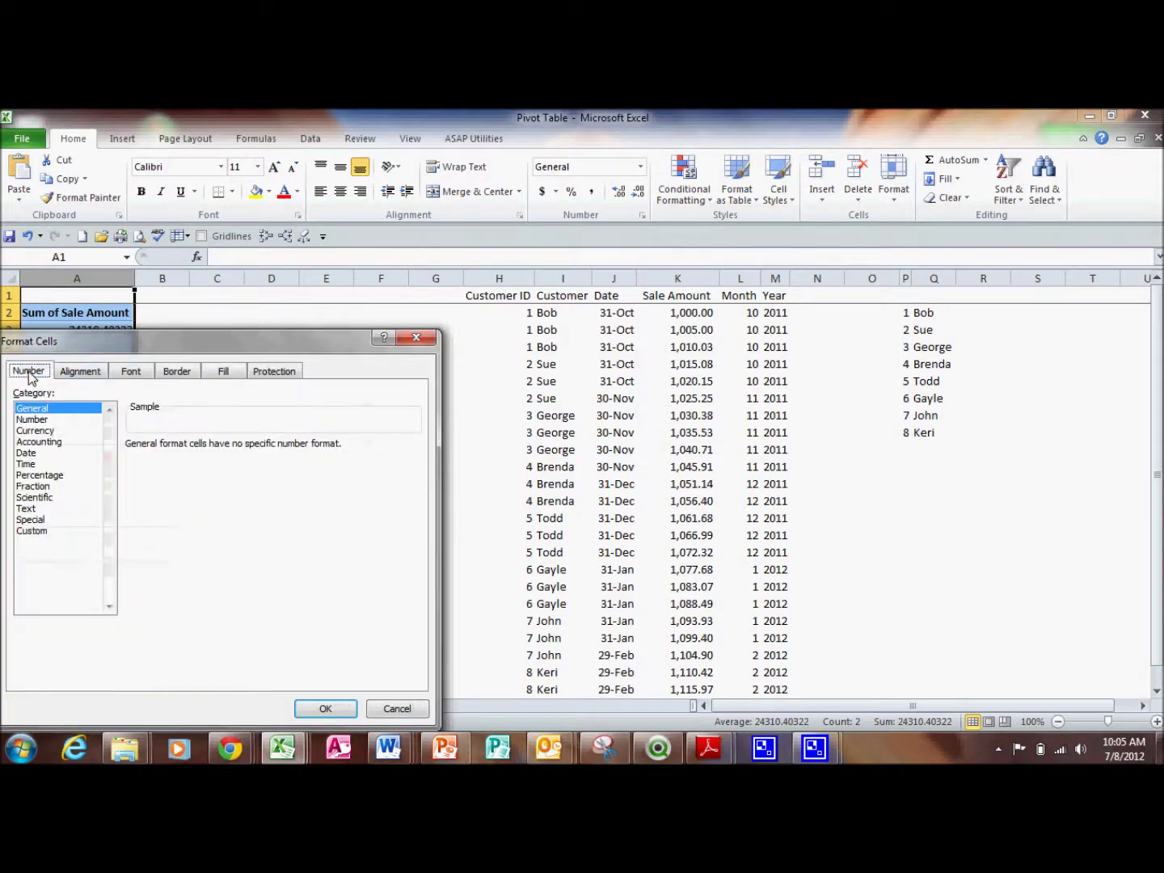
left_click(392, 709)
left_click(122, 419)
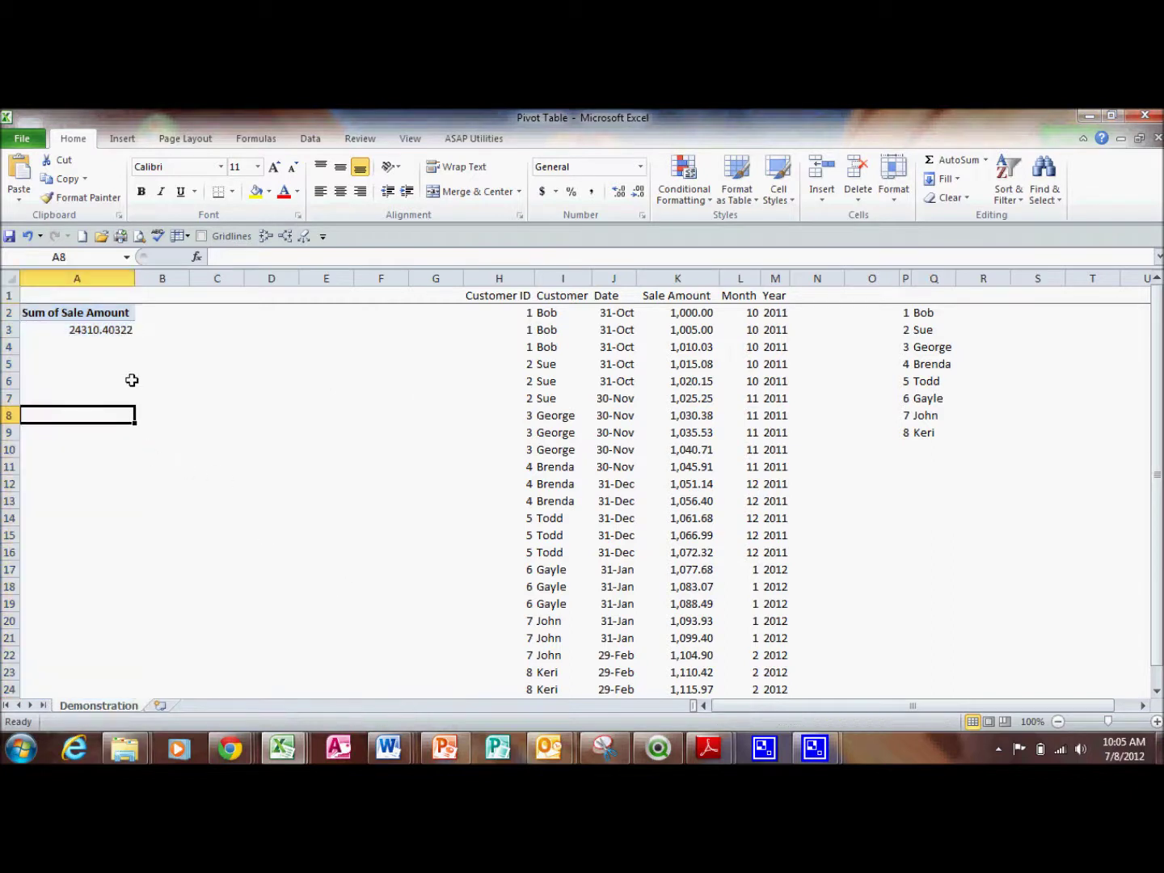
- Format the pivot table's Sum of Sale Amount value field as Number with 2 decimal places and a 1000 separator
left_click(120, 328)
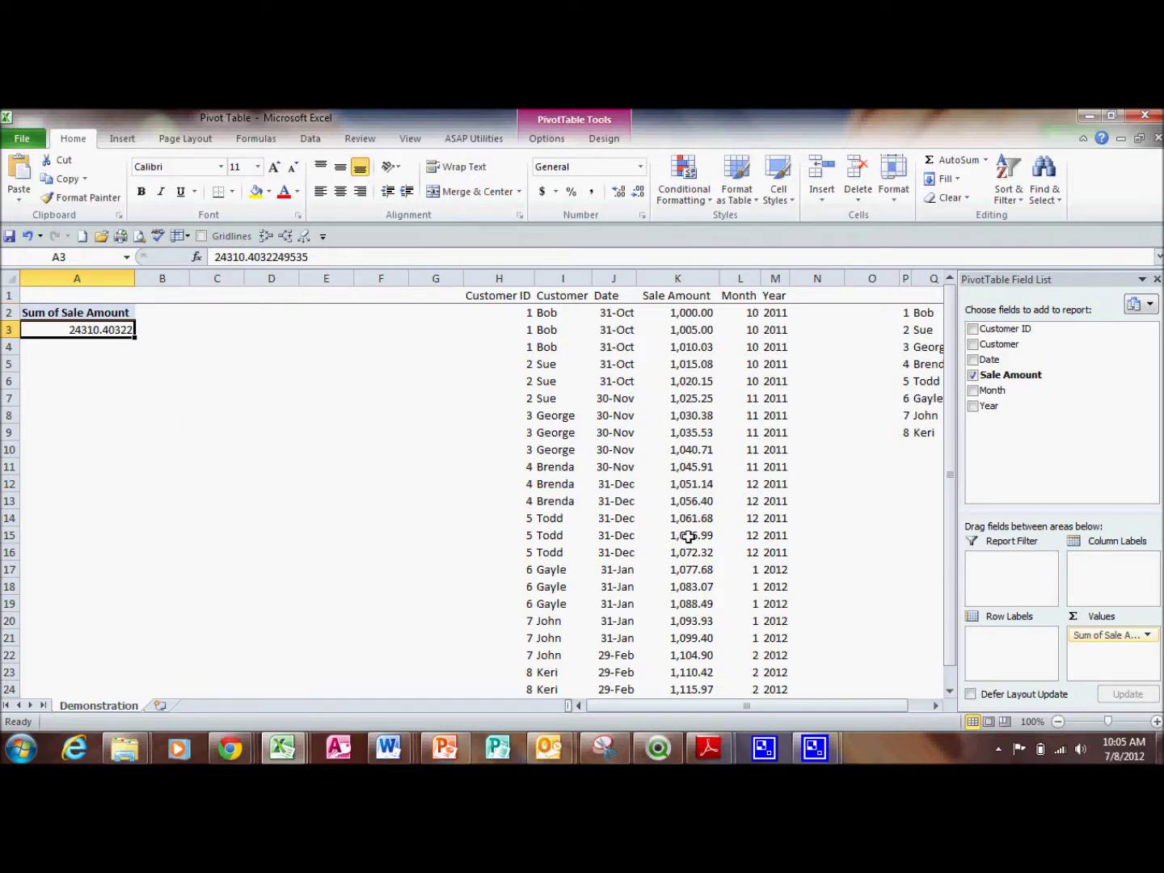
left_click(1112, 638)
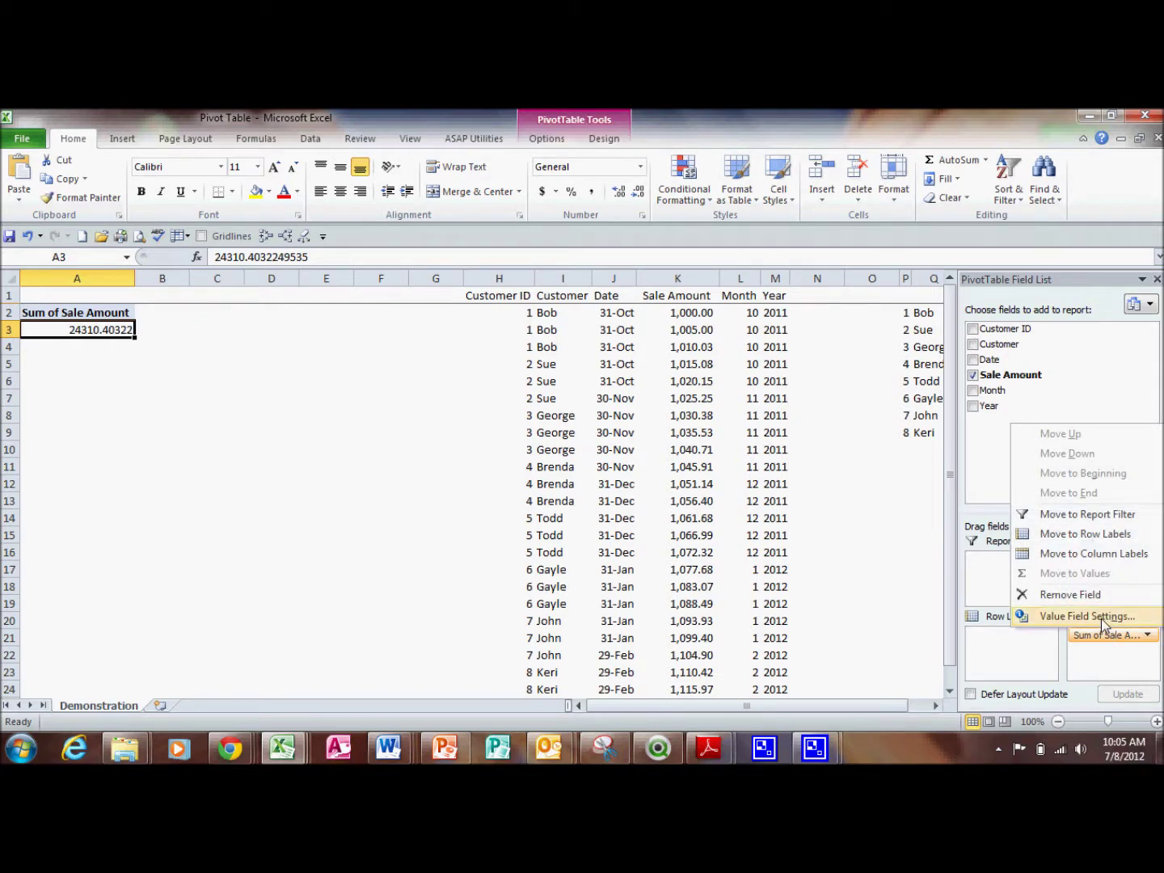
left_click(1105, 618)
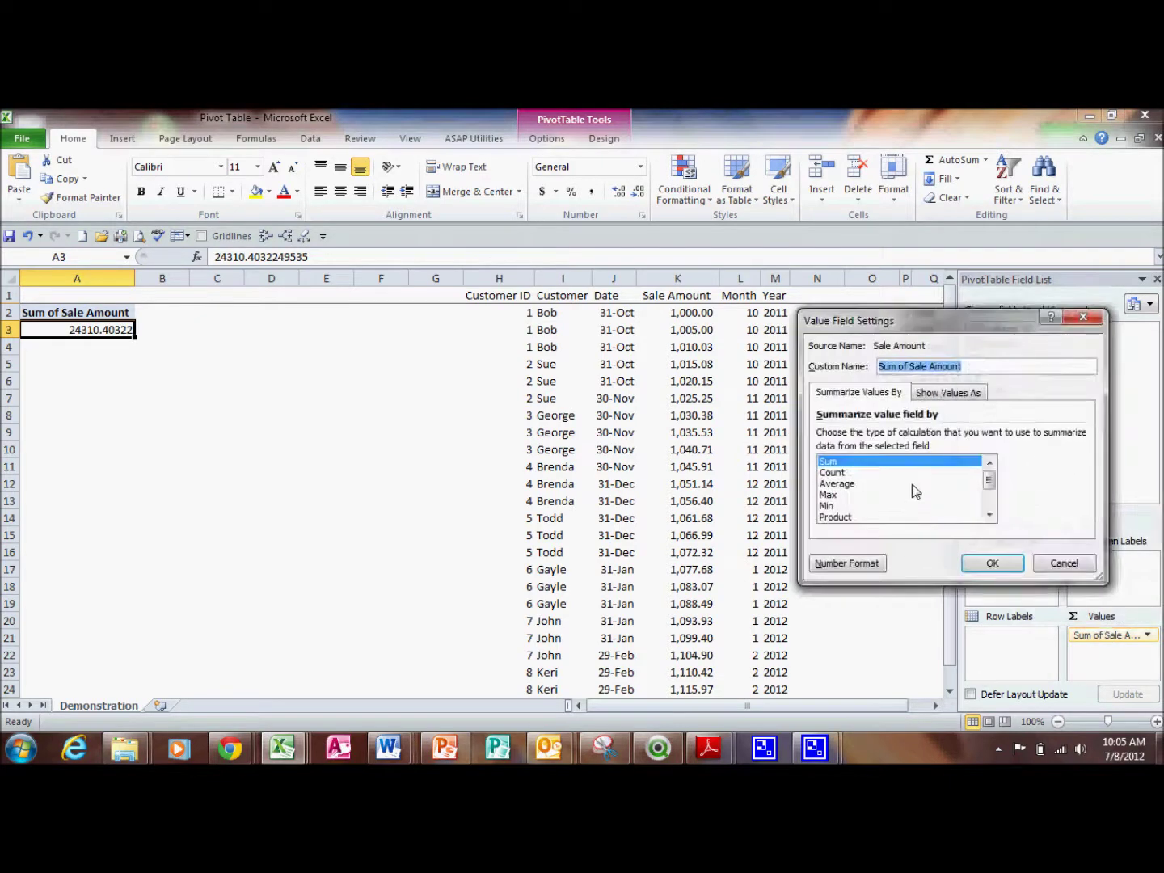
left_click(853, 569)
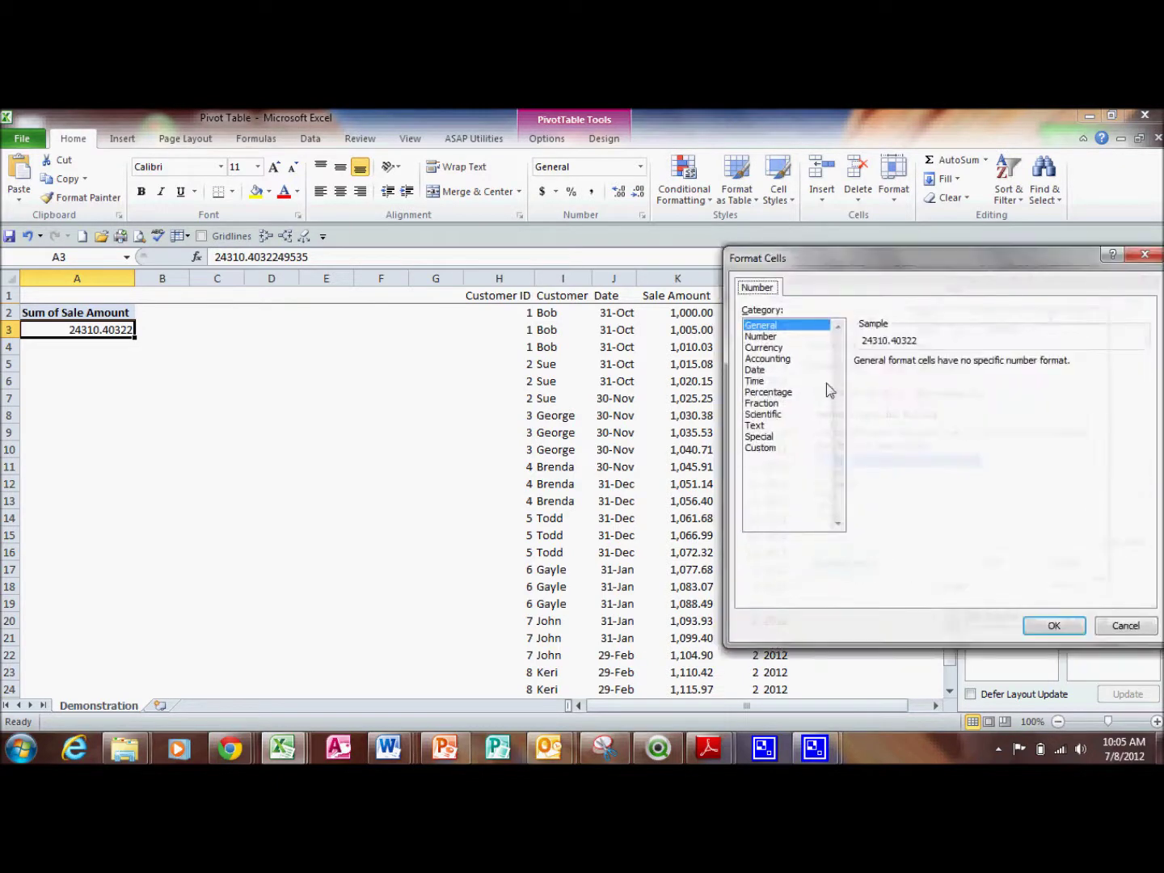
left_click(766, 336)
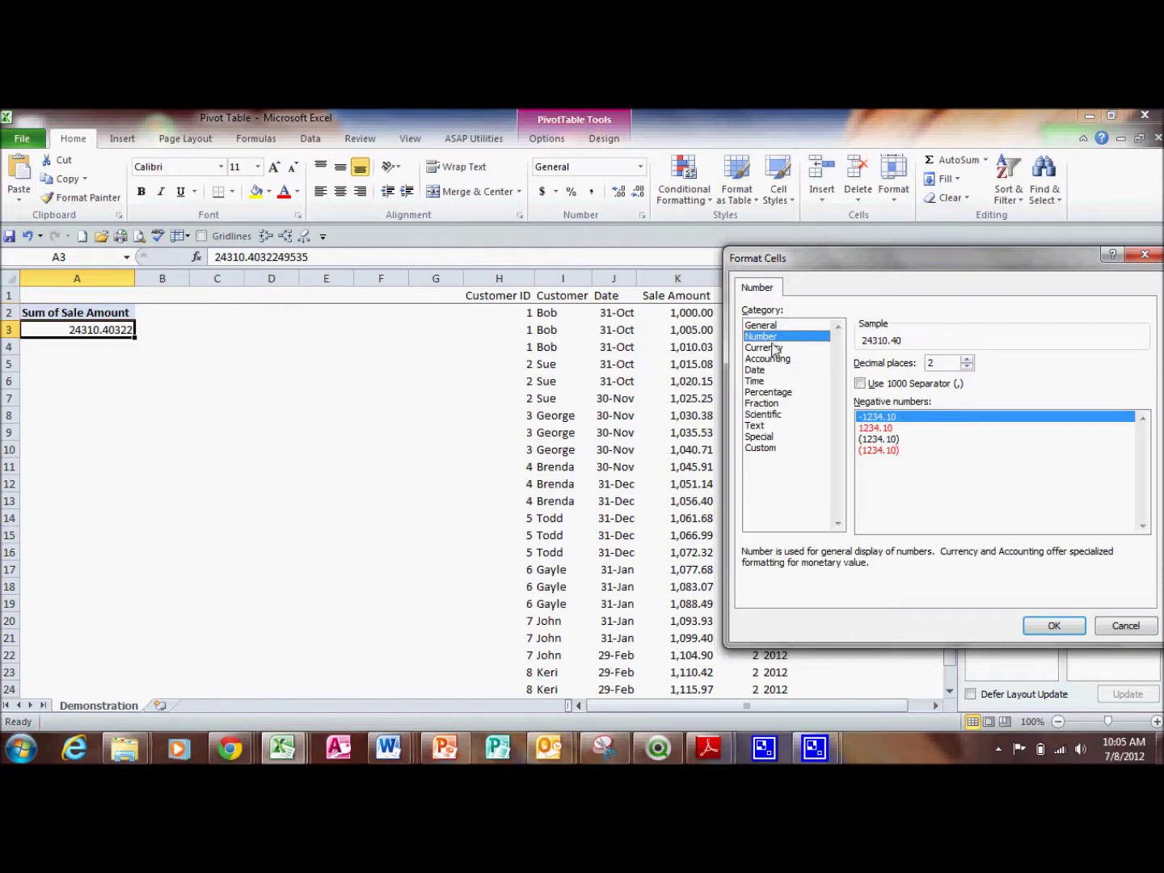
left_click(872, 386)
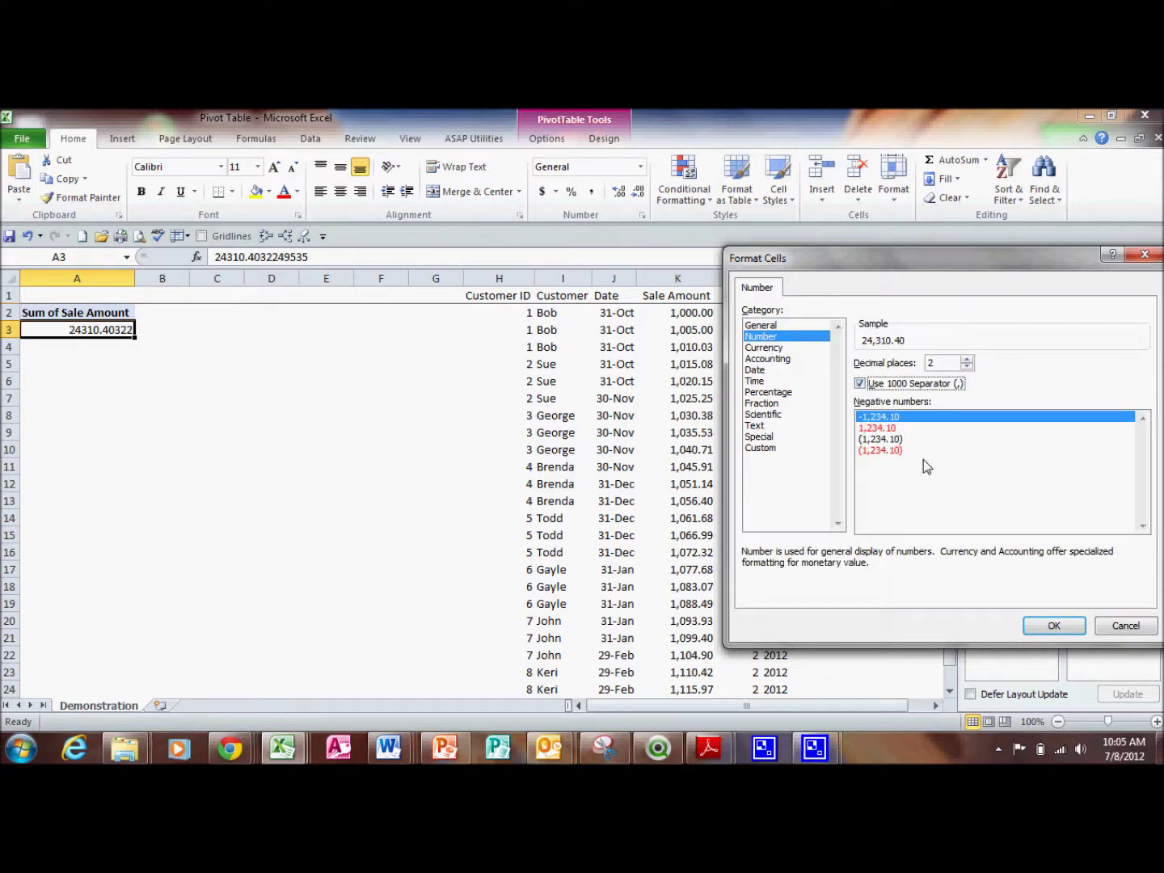
left_click(1069, 624)
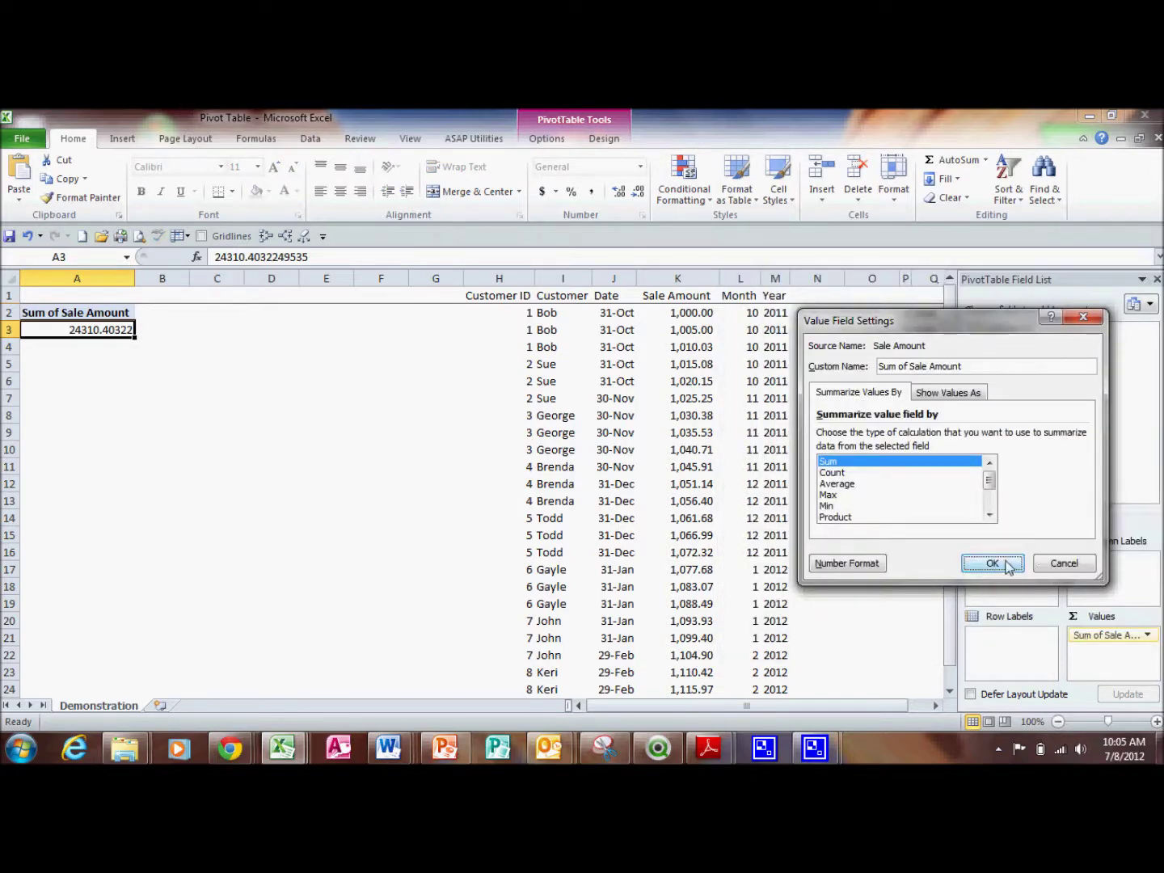
left_click(993, 563)
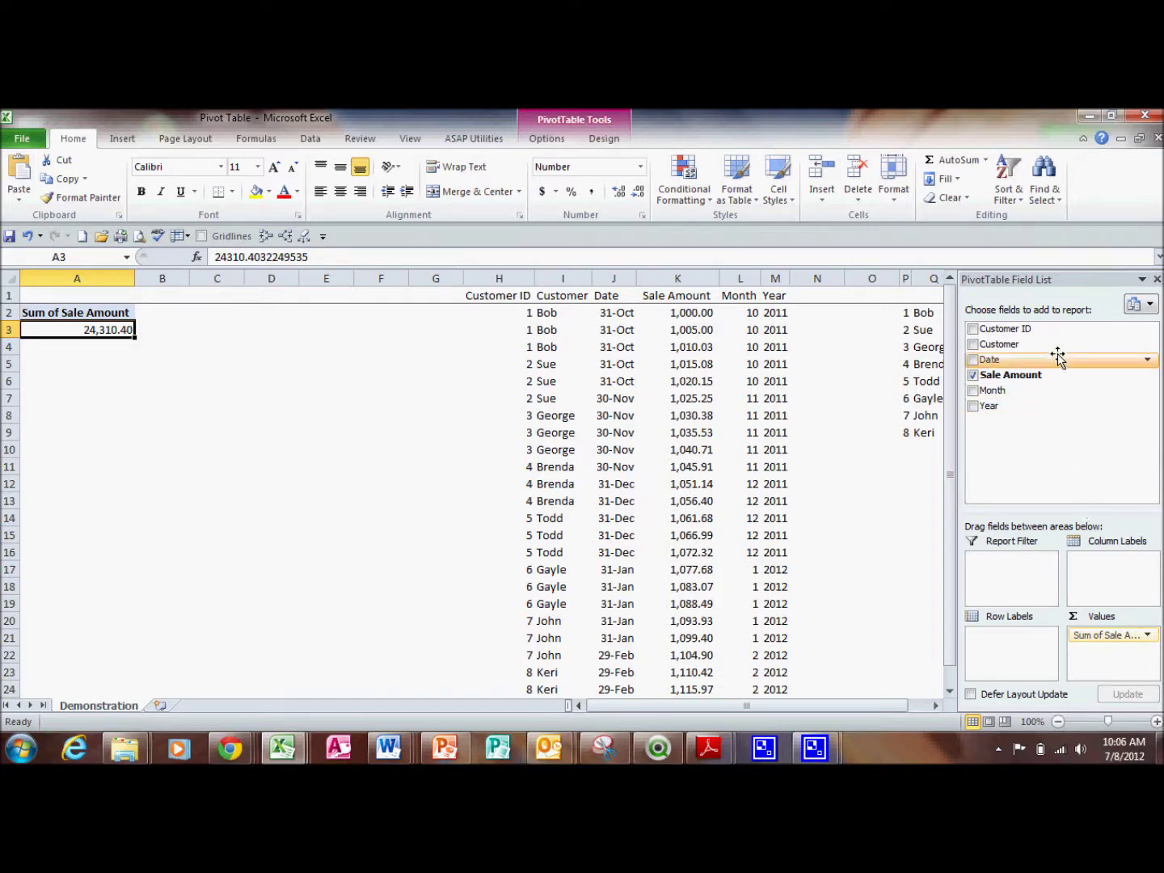
- Add the Customer field to the pivot table's row labels to break down sales by customer
left_click_drag(1040, 354, 1016, 656)
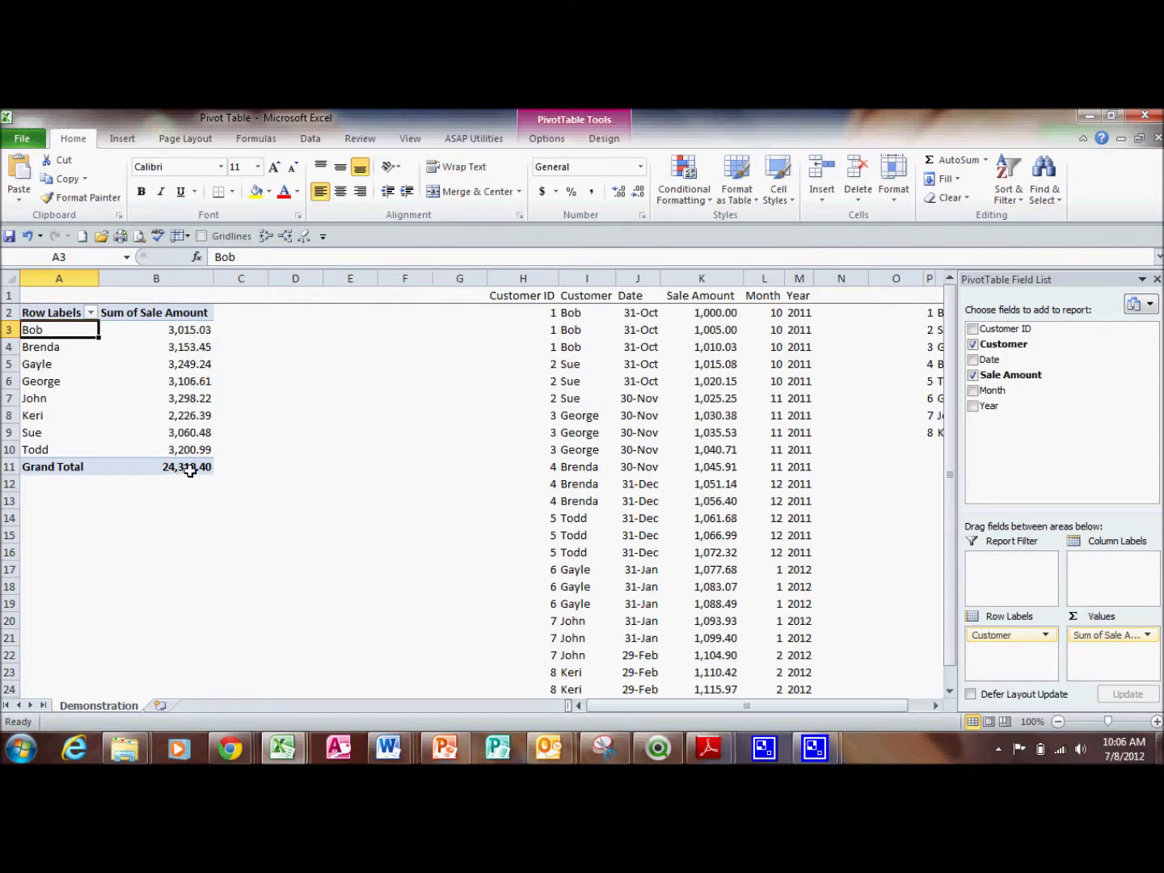
- Add the Month field to the pivot table's column labels to break down each customer's sales by month
mouse_move(189, 470)
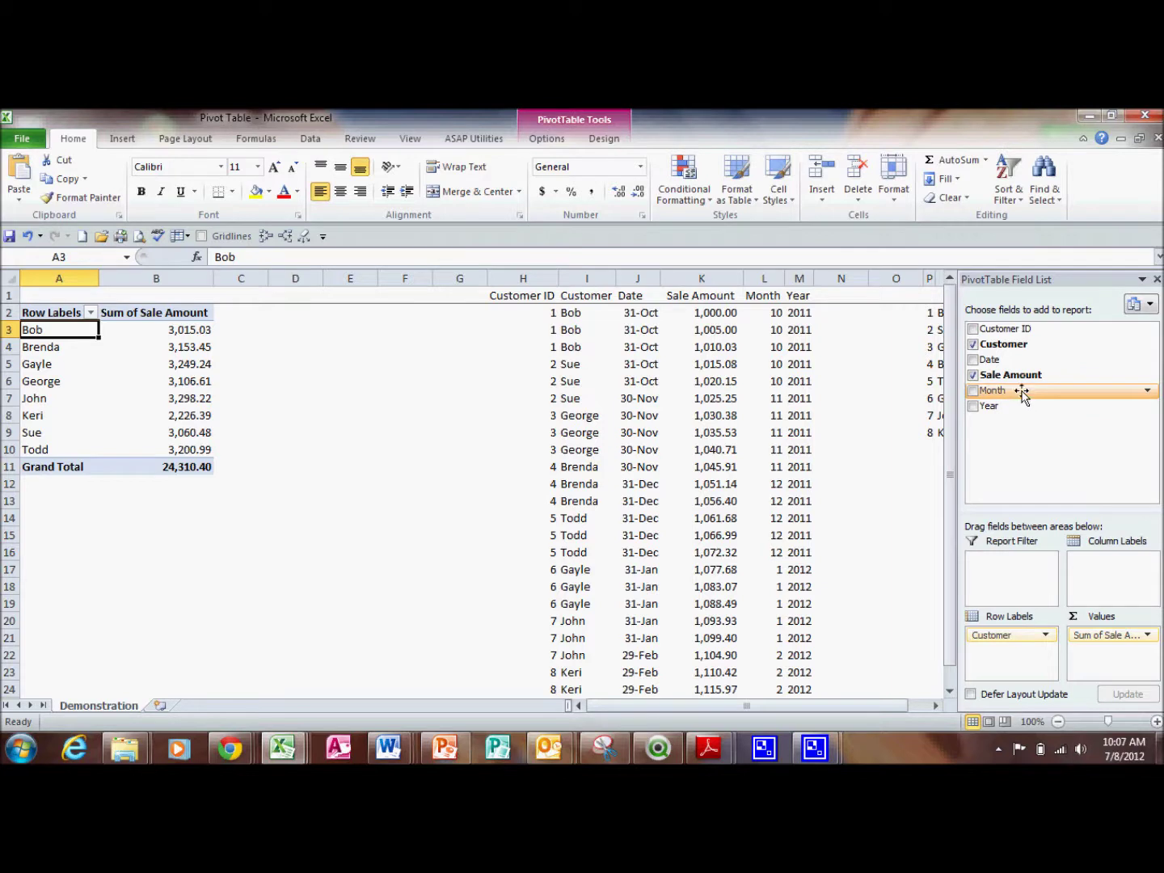
left_click_drag(1020, 392, 1130, 587)
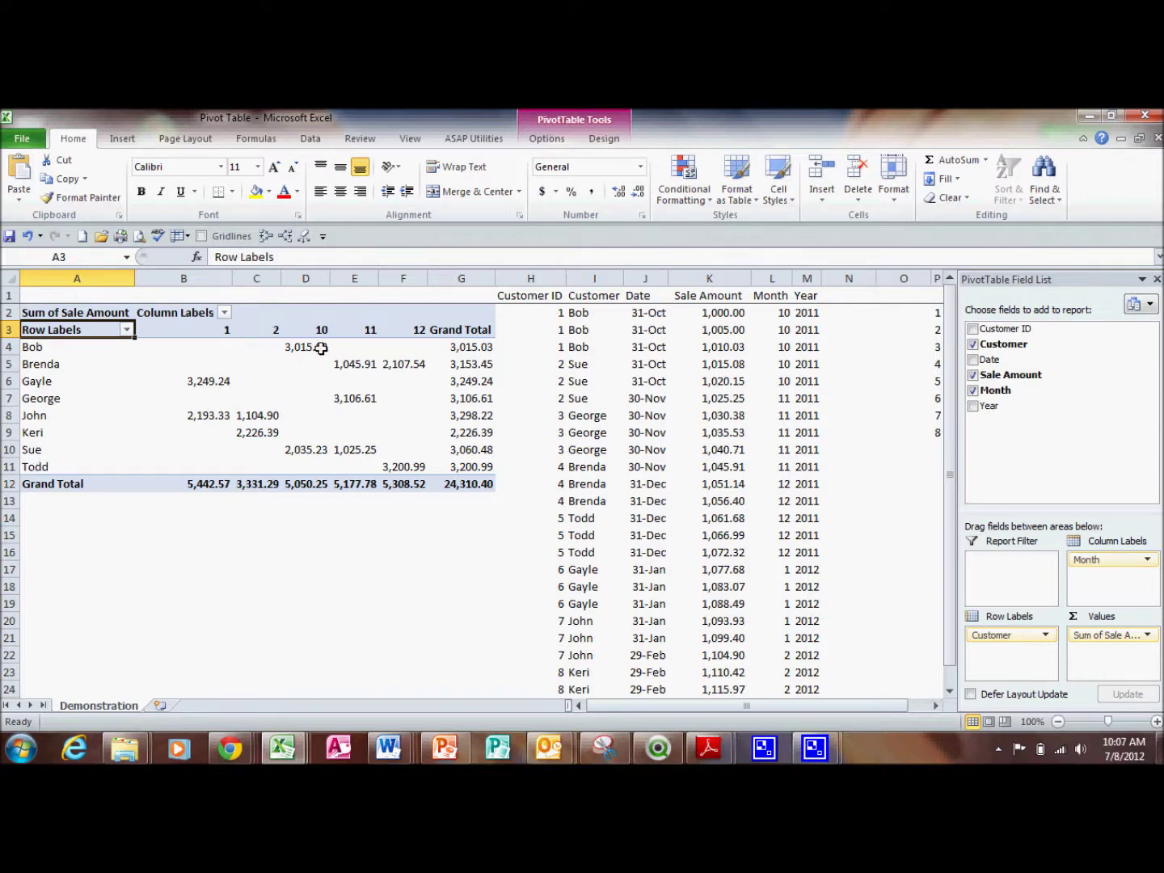
- Examine the pivot table's monthly grand totals in row 12 and the customer grand totals in column G
left_click(194, 484)
left_click(252, 484)
left_click(316, 484)
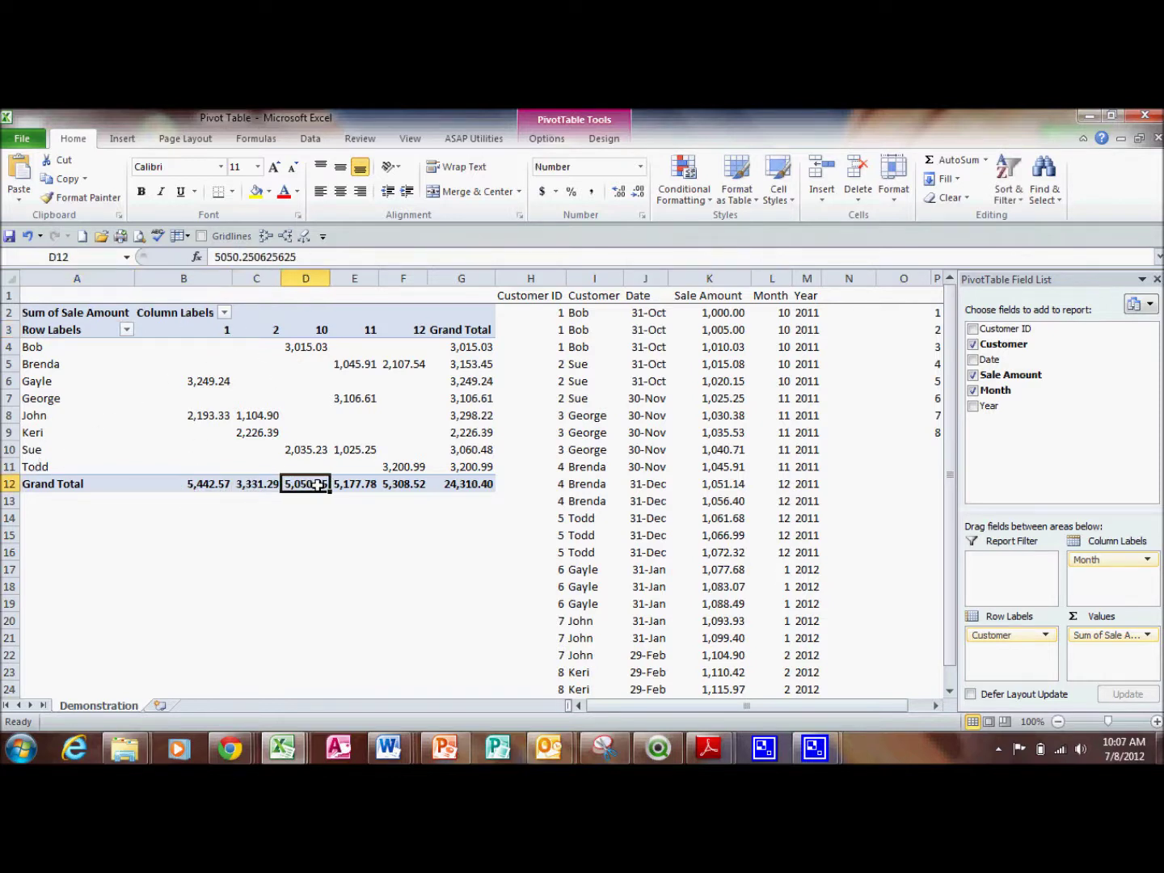
left_click(361, 485)
left_click(411, 484)
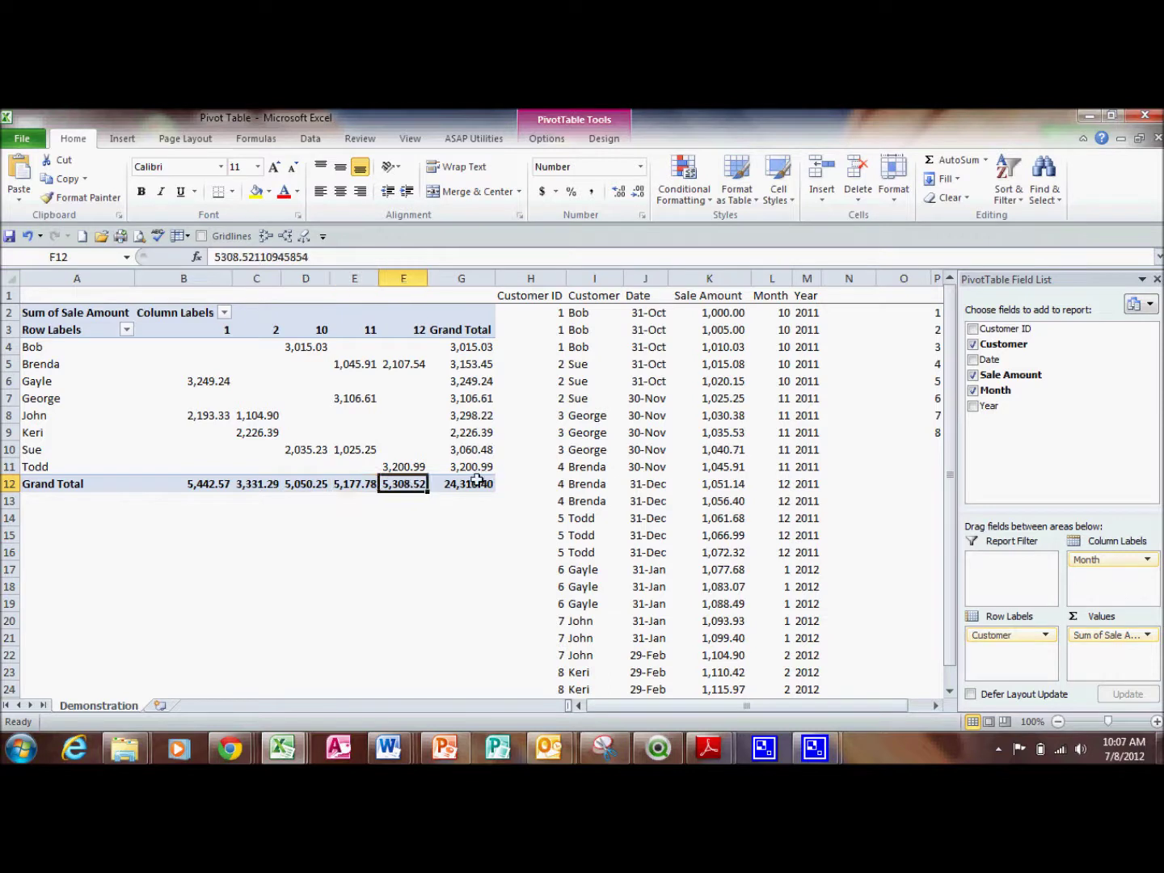
left_click(477, 347)
left_click(476, 365)
left_click(475, 382)
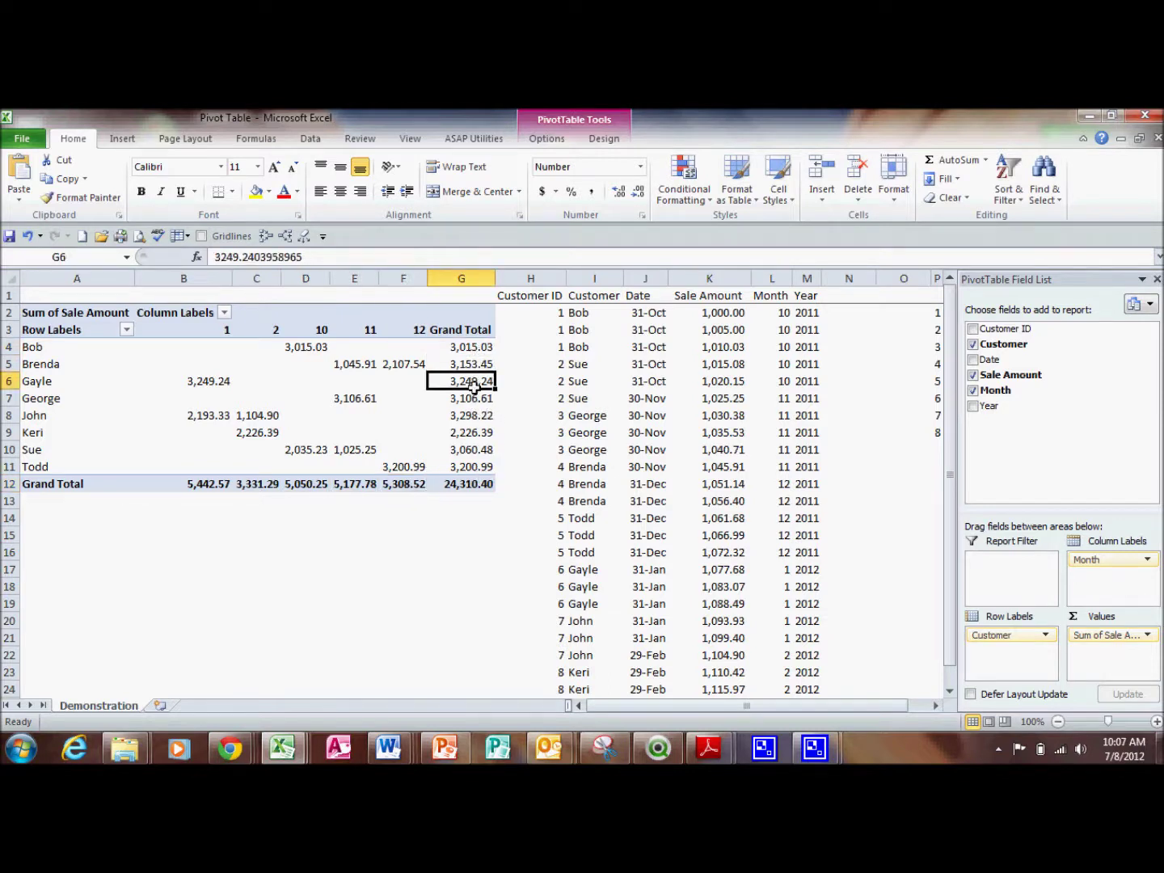
left_click(474, 434)
left_click(472, 465)
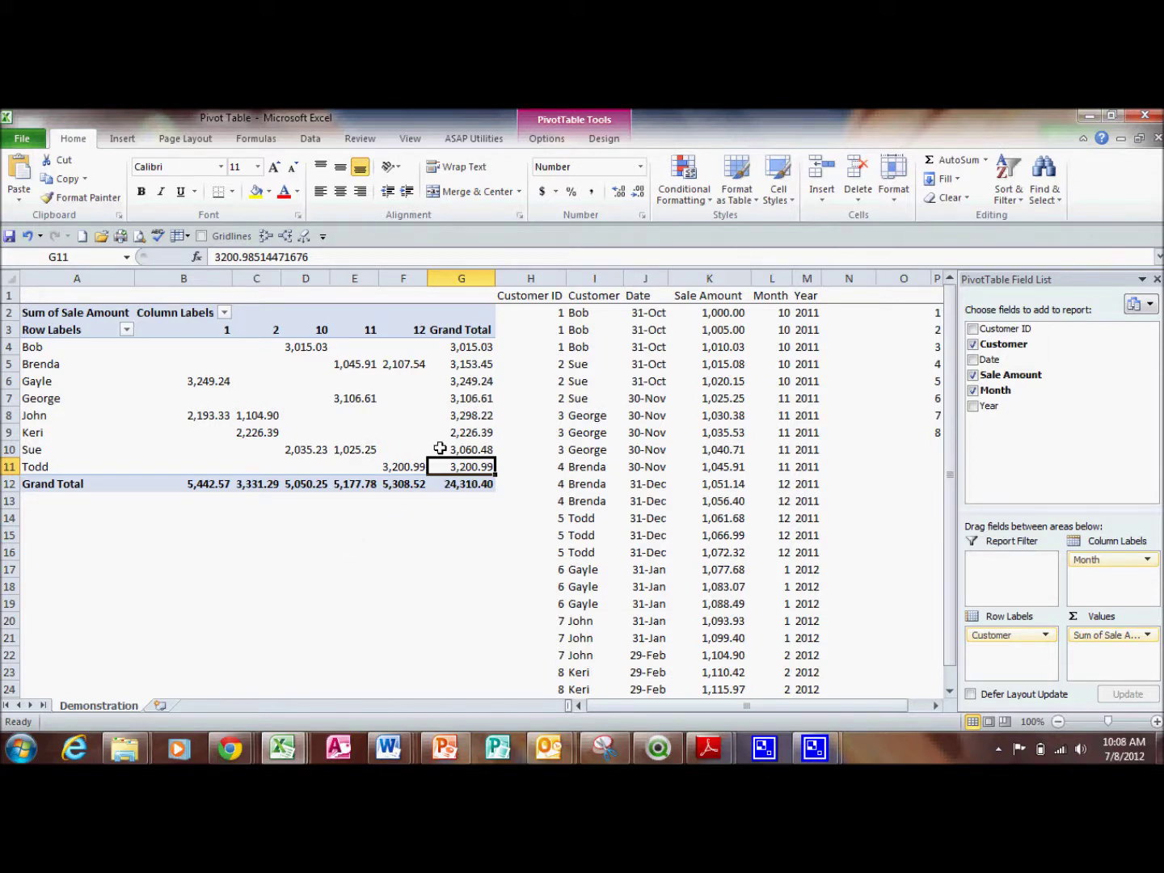
- Drill down into the month 10 value in D10 to list its source records on a new sheet, and autofit the Date column
double_click(304, 453)
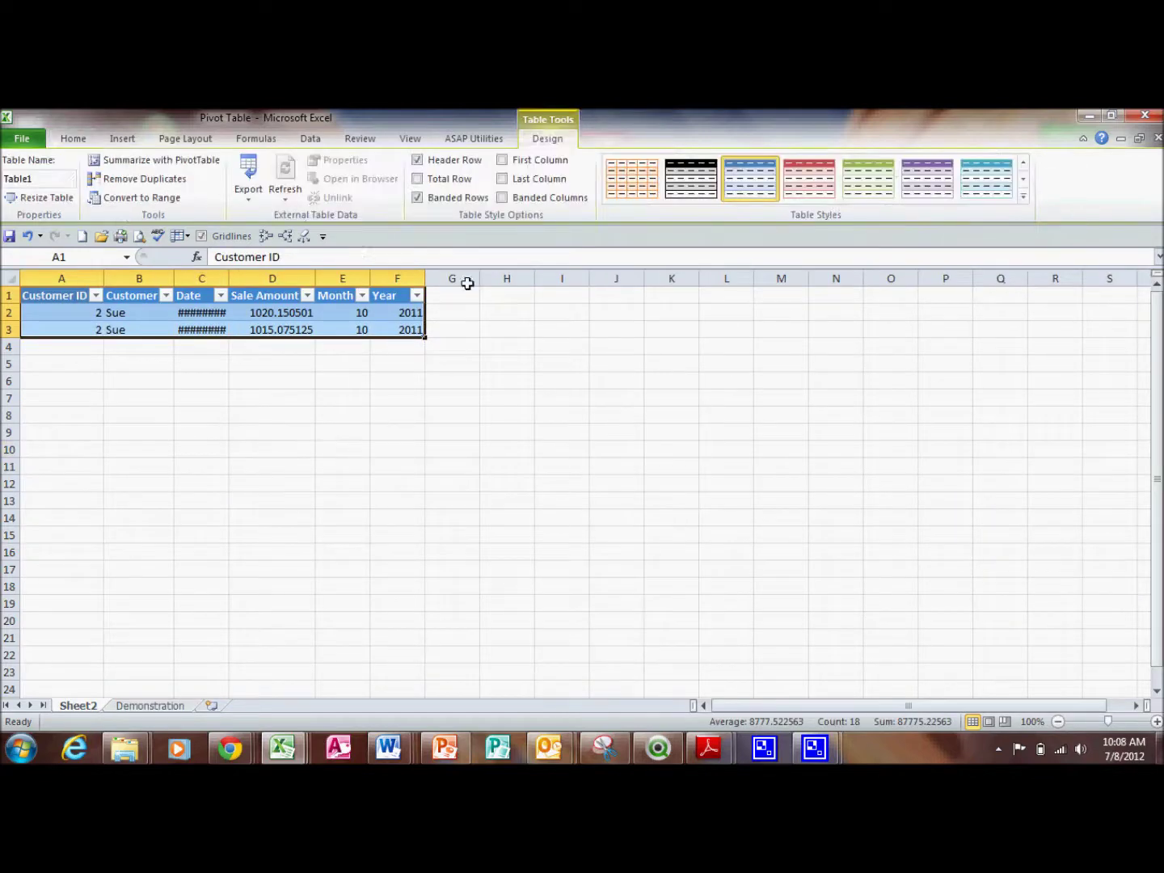
double_click(230, 279)
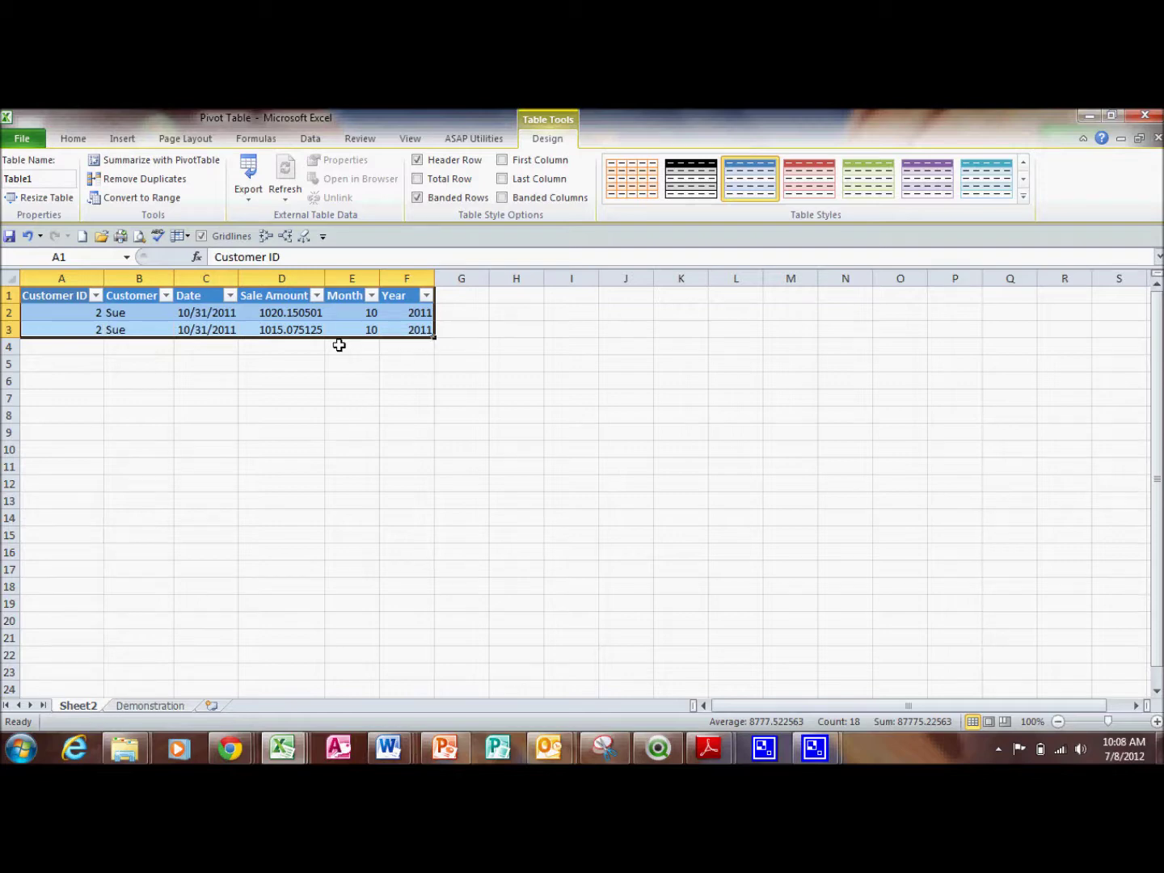
- Return to the Demonstration sheet and look over the source sales data beside the pivot table
left_click(148, 706)
left_click(403, 586)
left_click(565, 364)
left_click(646, 330)
left_click(640, 414)
left_click(575, 549)
left_click(509, 620)
left_click(470, 553)
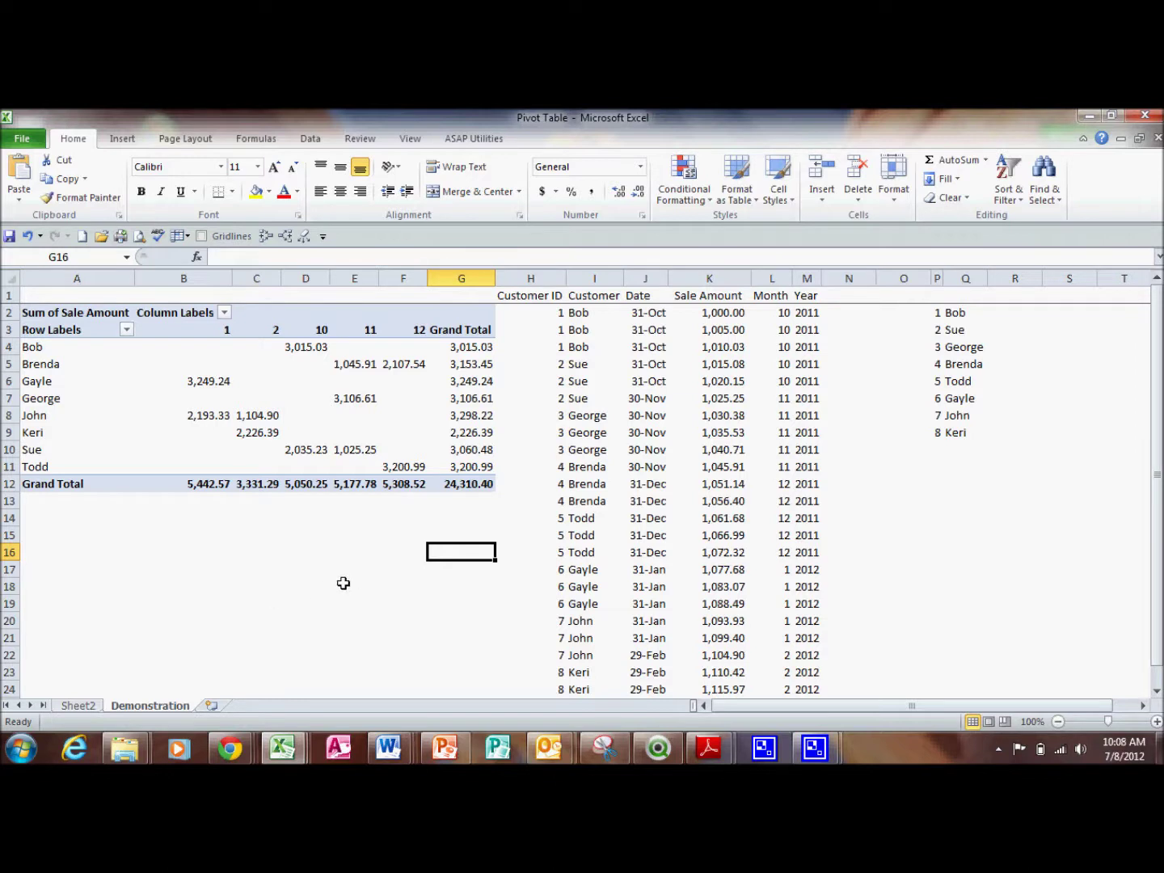
- Enter a GETPIVOTDATA formula in C18 that retrieves the customer grand total from pivot cell G8
left_click(266, 587)
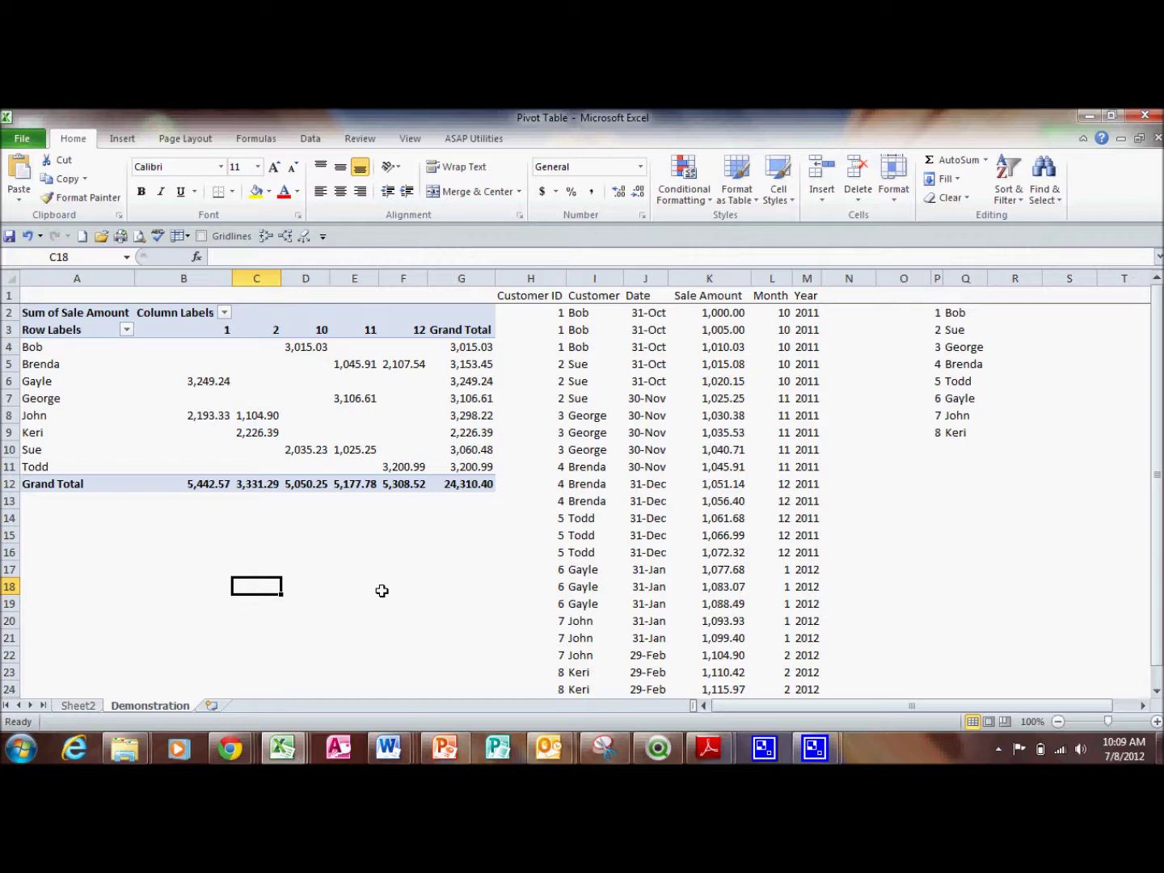
type("=")
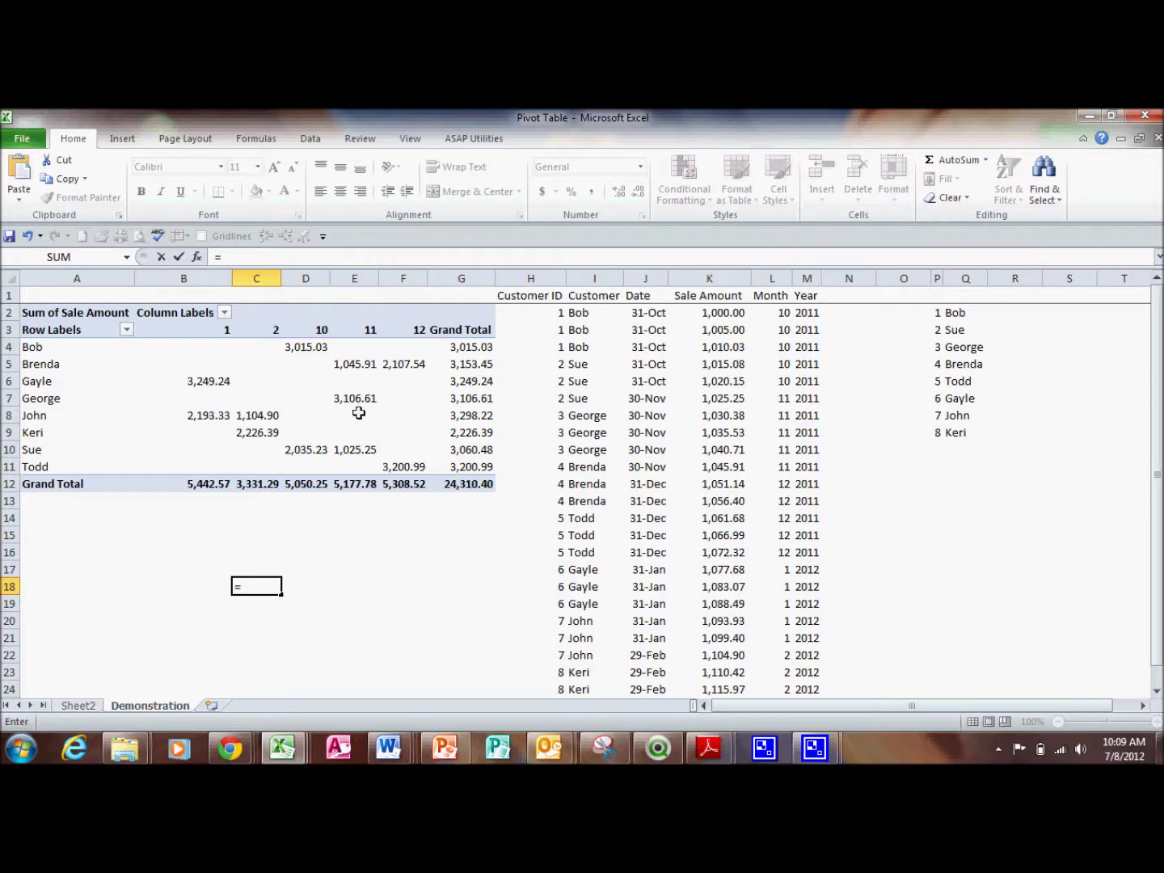
left_click(476, 414)
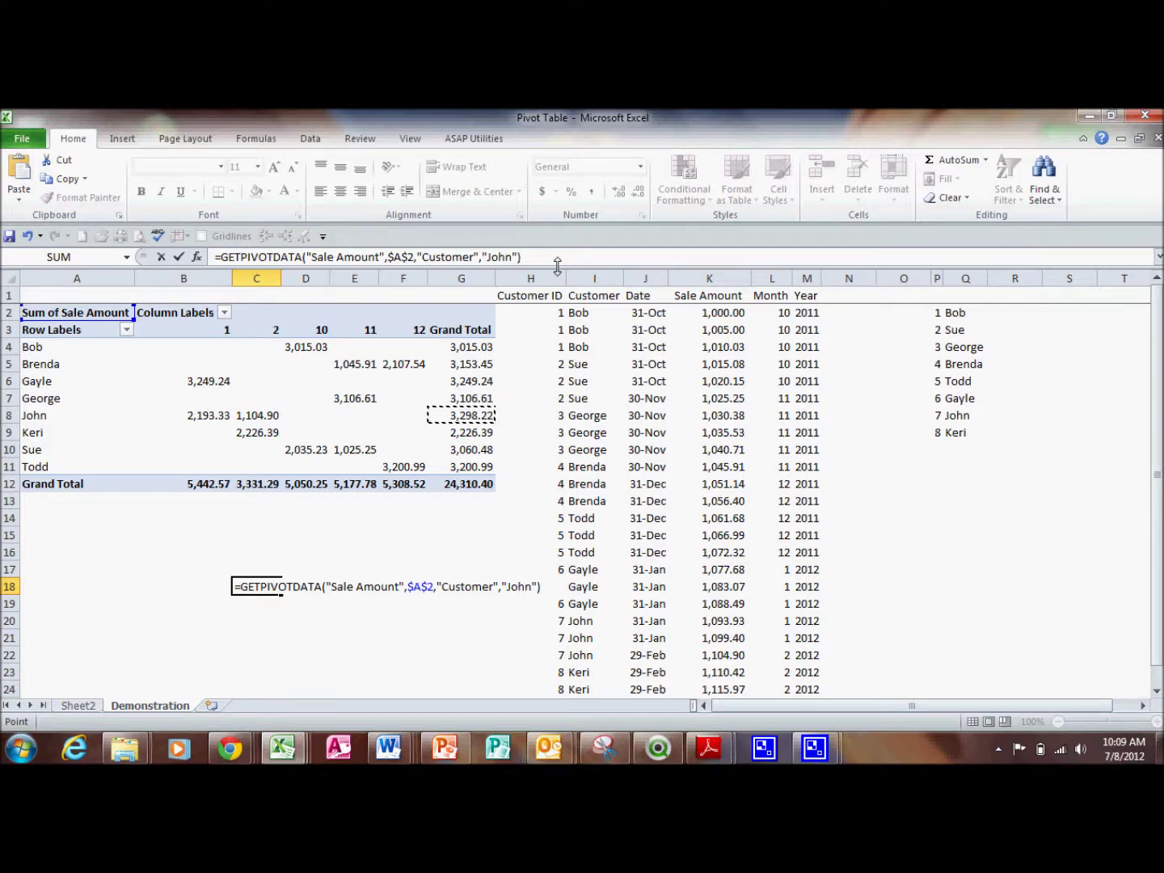
key("Return")
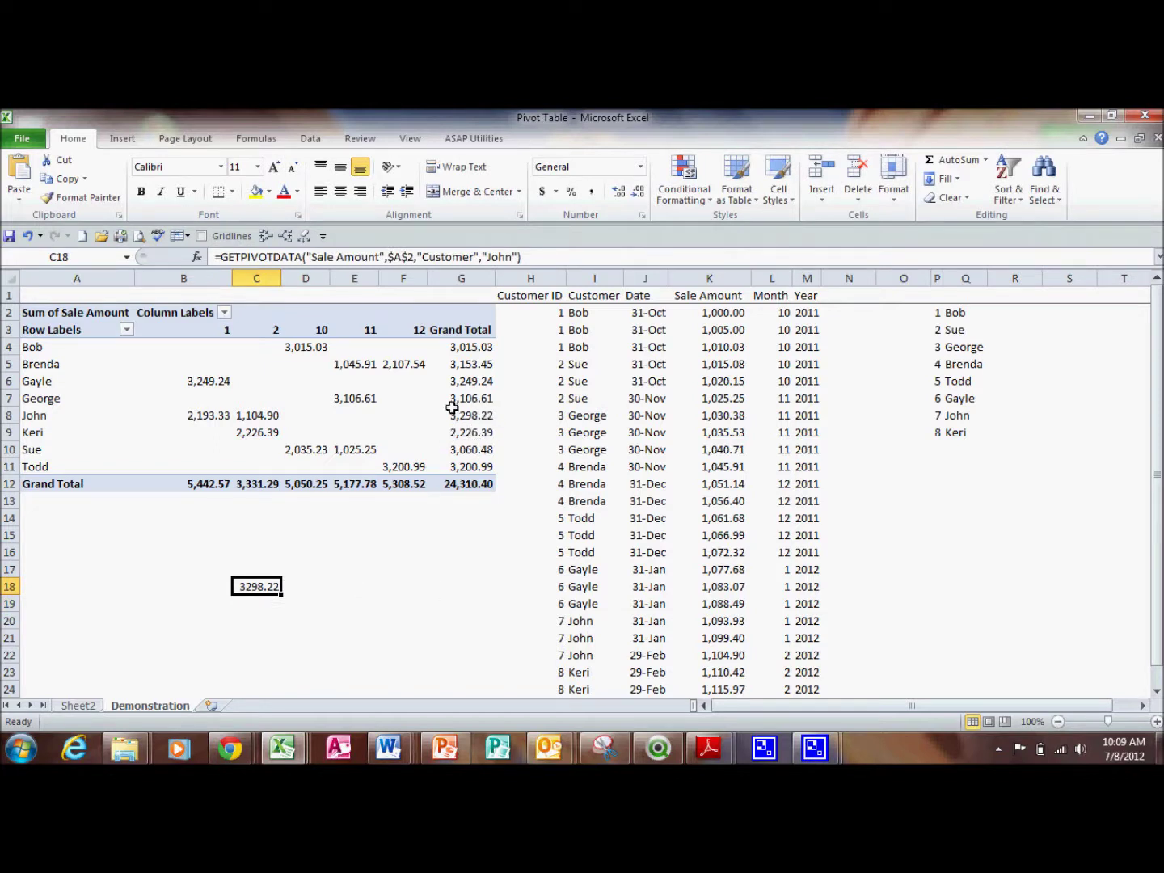
- Try filling the C18 formula down to C21, and remove the filled copies
left_click_drag(281, 595, 286, 649)
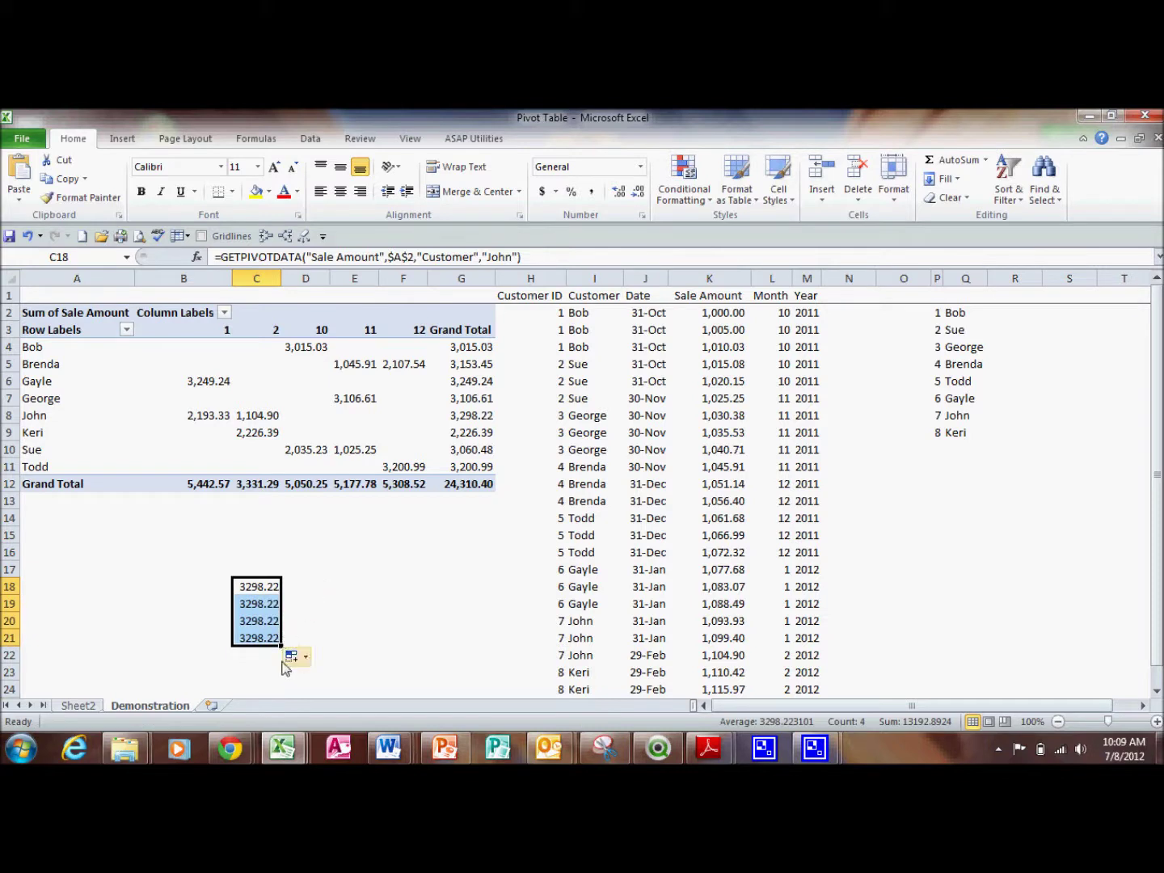
left_click_drag(282, 647, 284, 596)
left_click(319, 590)
left_click(263, 587)
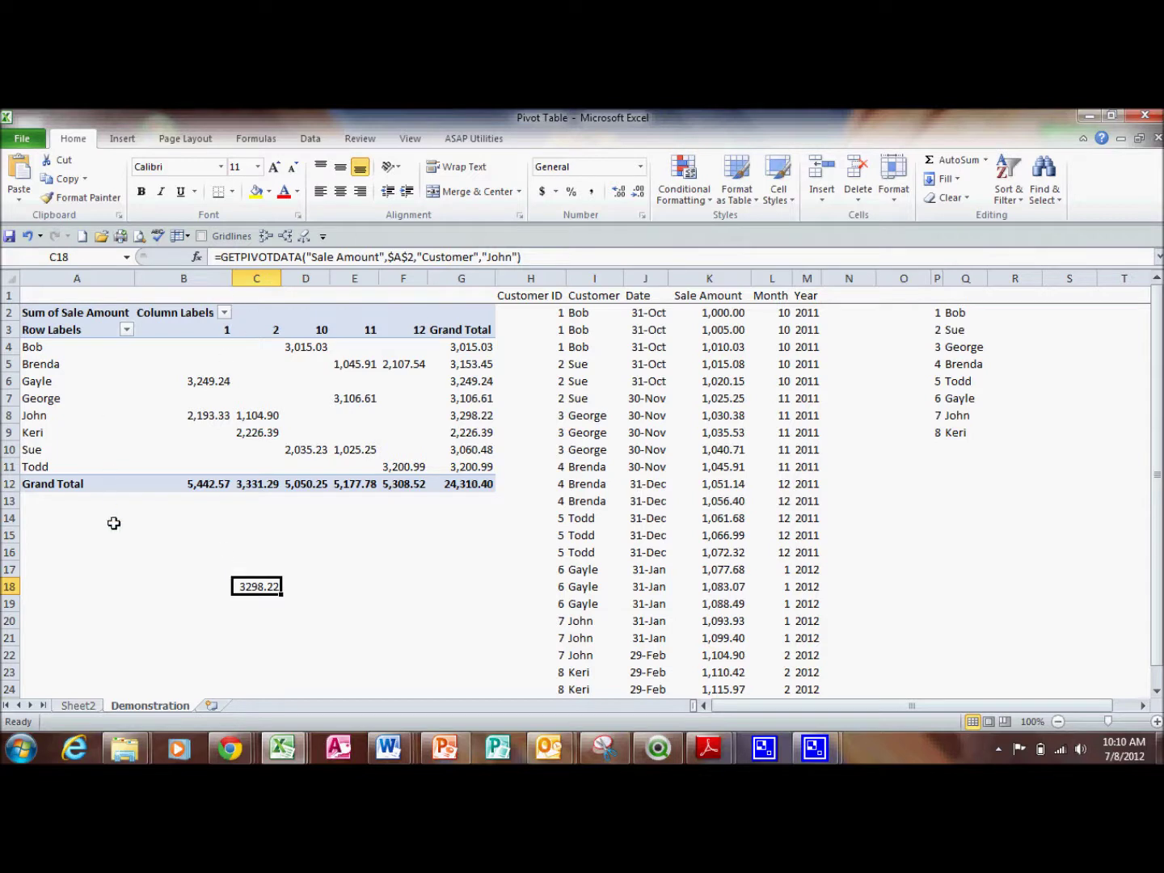
- Enter the customer name listed in pivot cell A6 into B18 as a lookup label
left_click(197, 593)
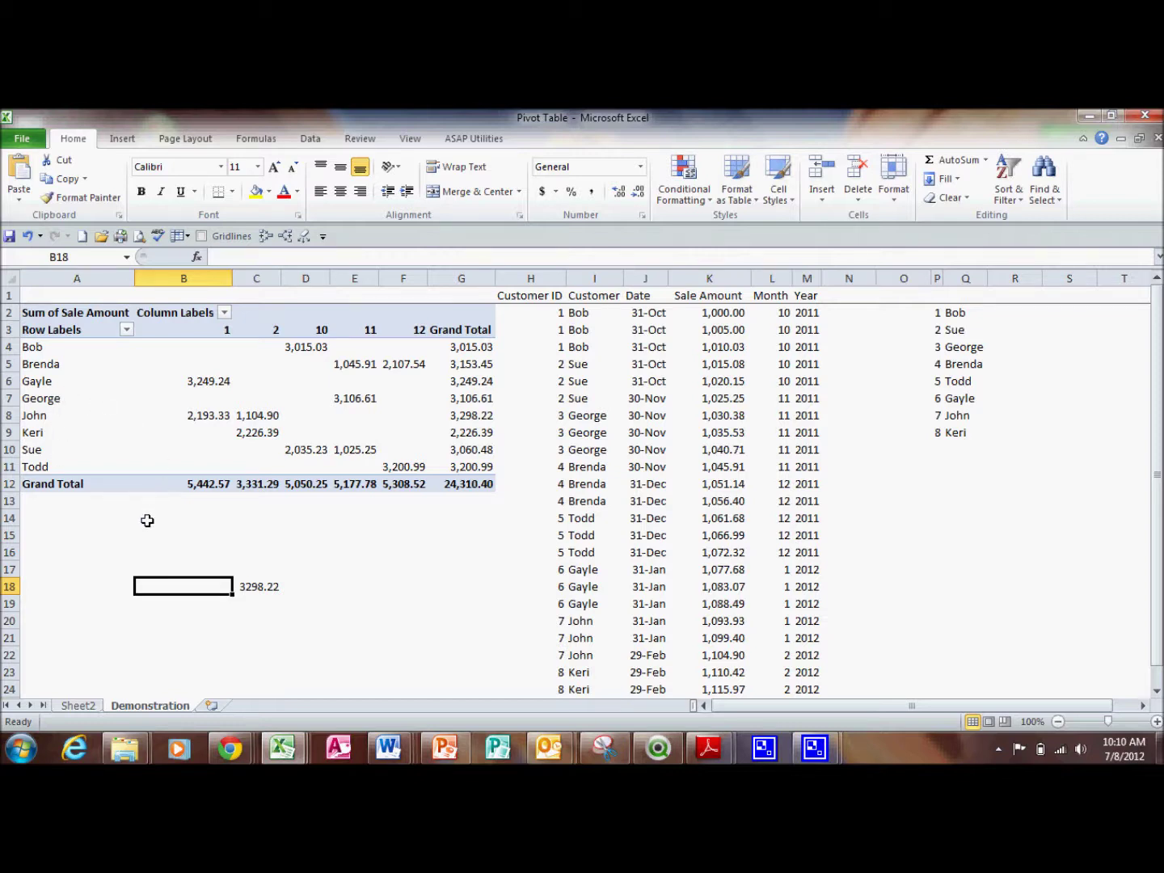
type("gayle")
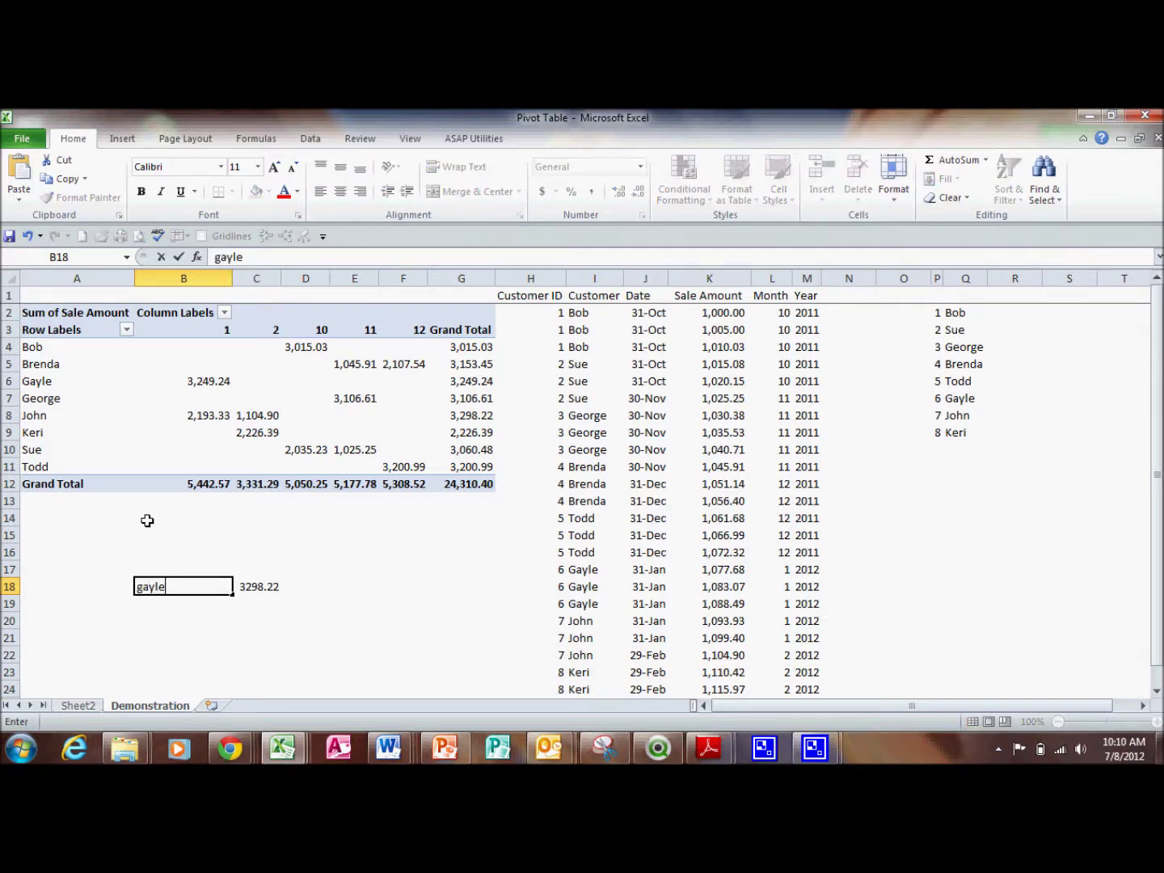
key("Return")
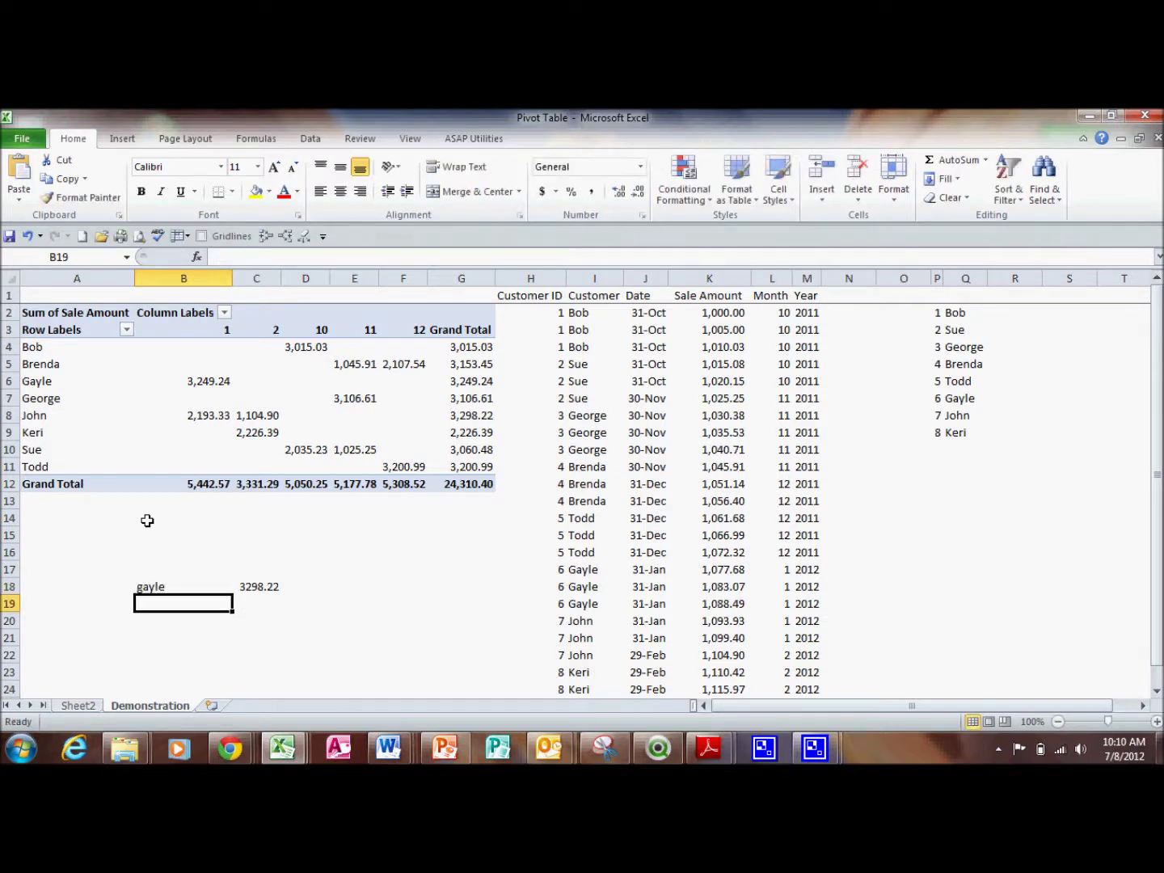
- Replace the hard-coded customer name in the C18 GETPIVOTDATA formula with a reference to B18
left_click(166, 585)
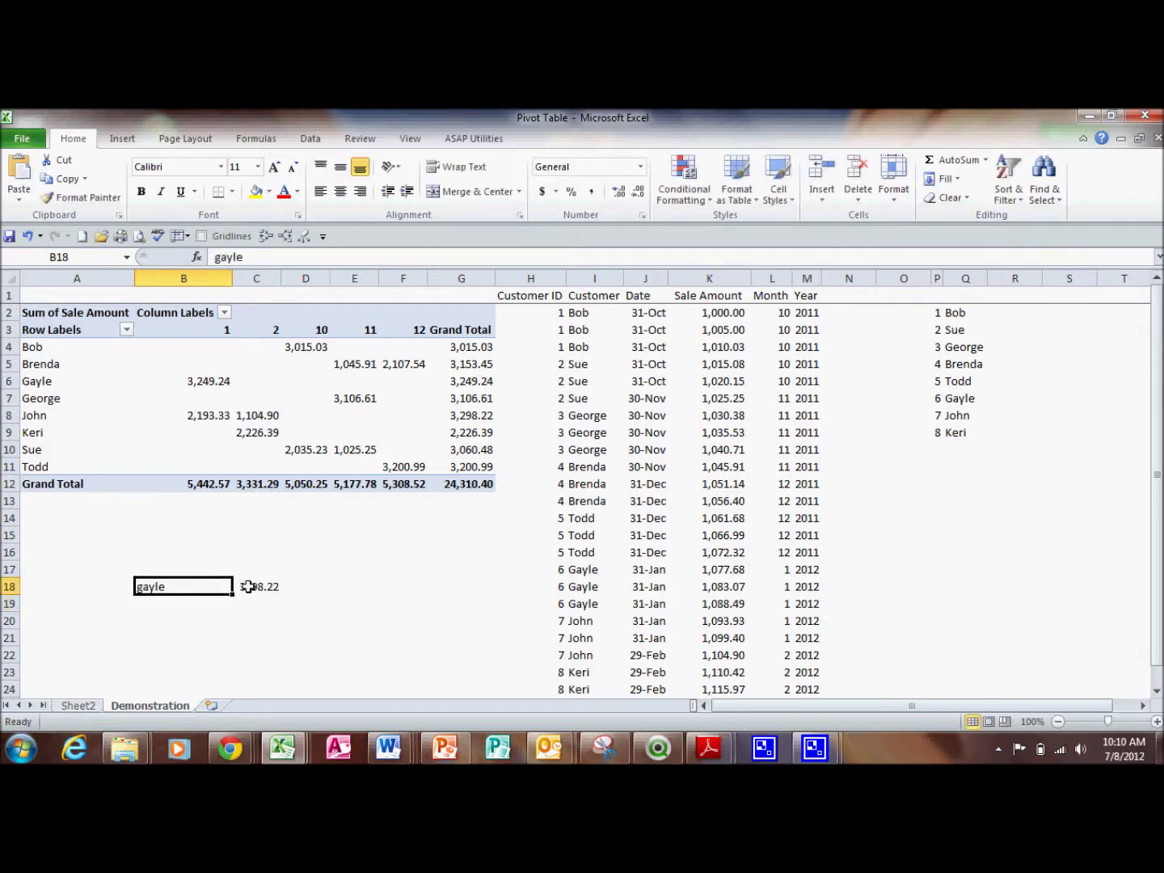
left_click(248, 586)
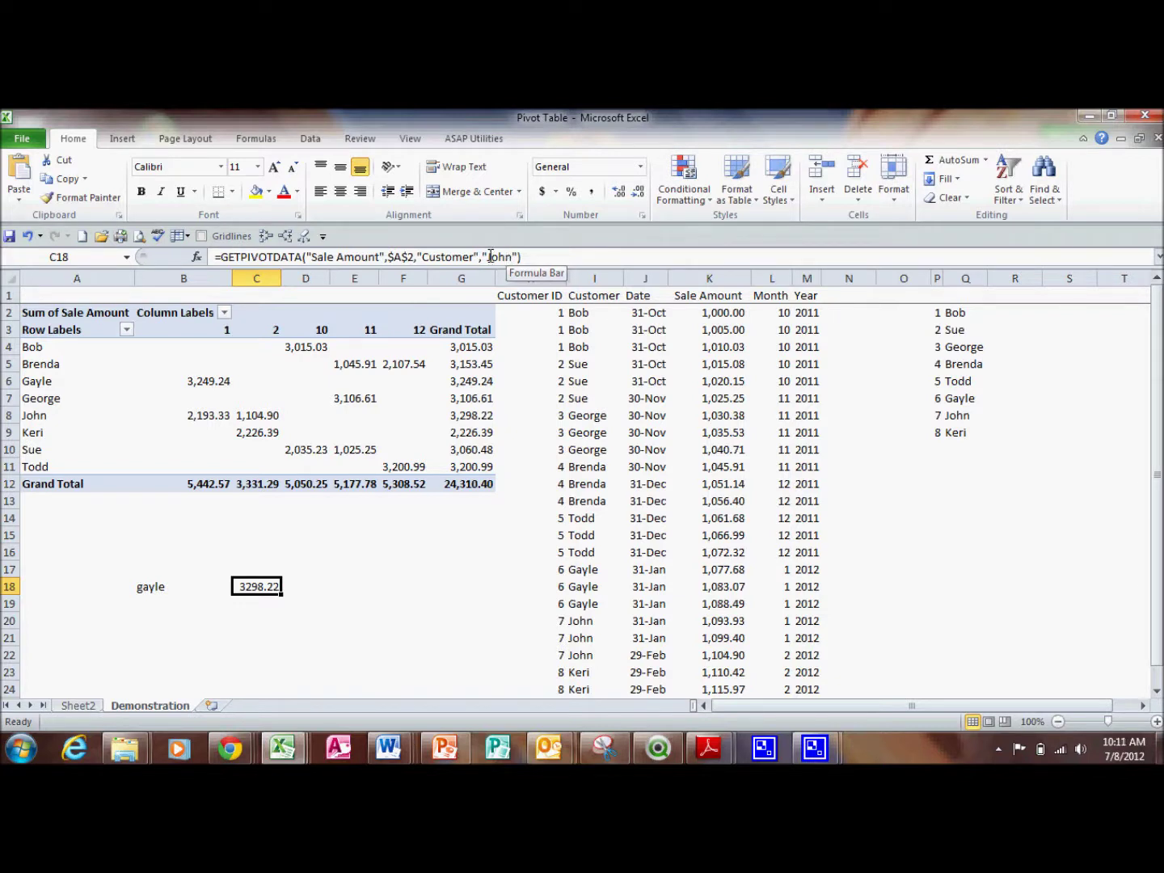
left_click_drag(484, 257, 508, 258)
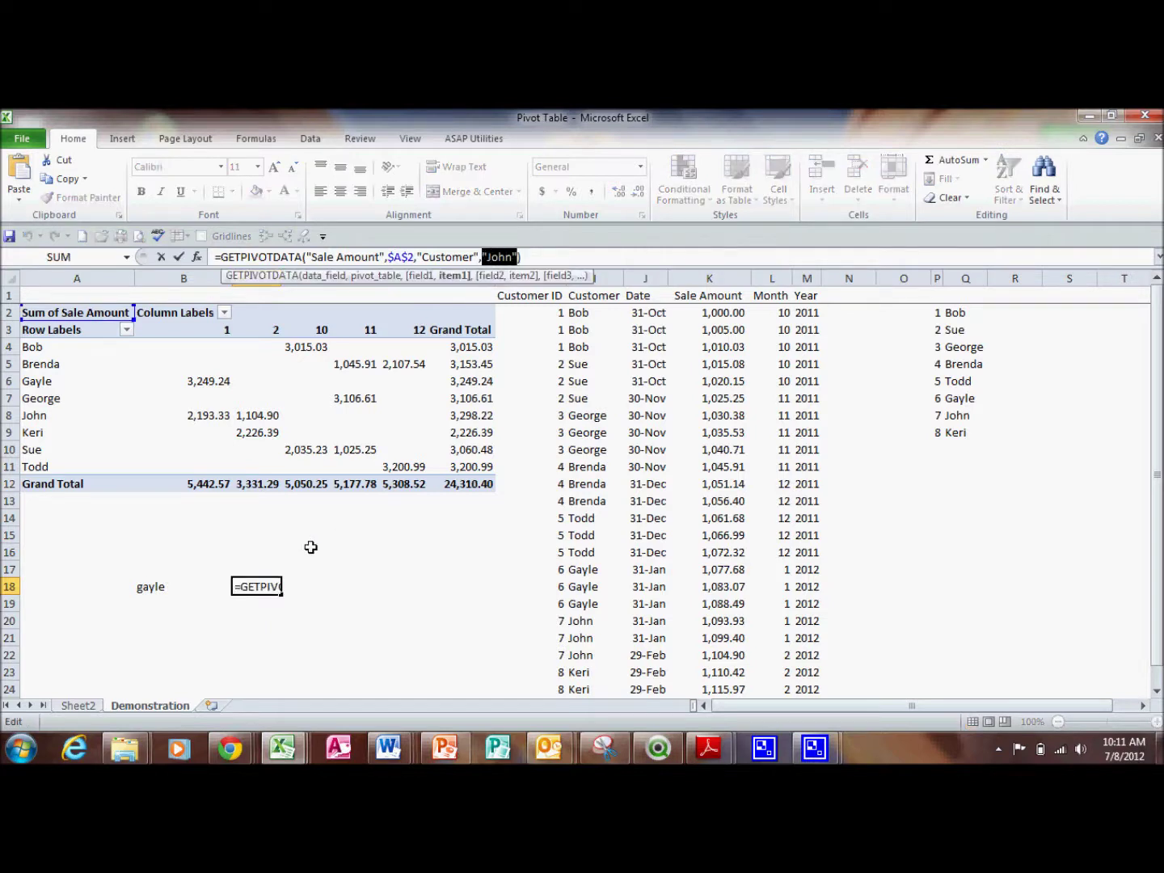
left_click(165, 586)
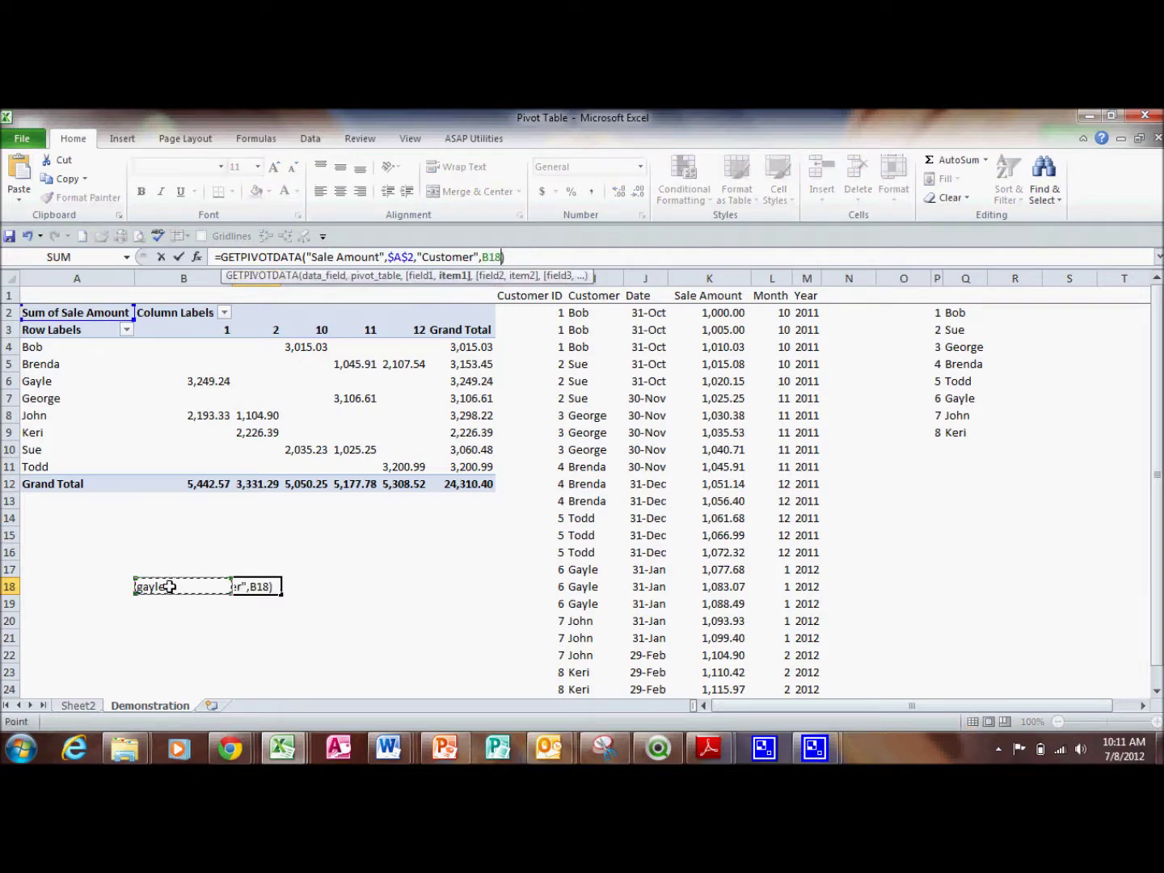
key("Return")
left_click(265, 586)
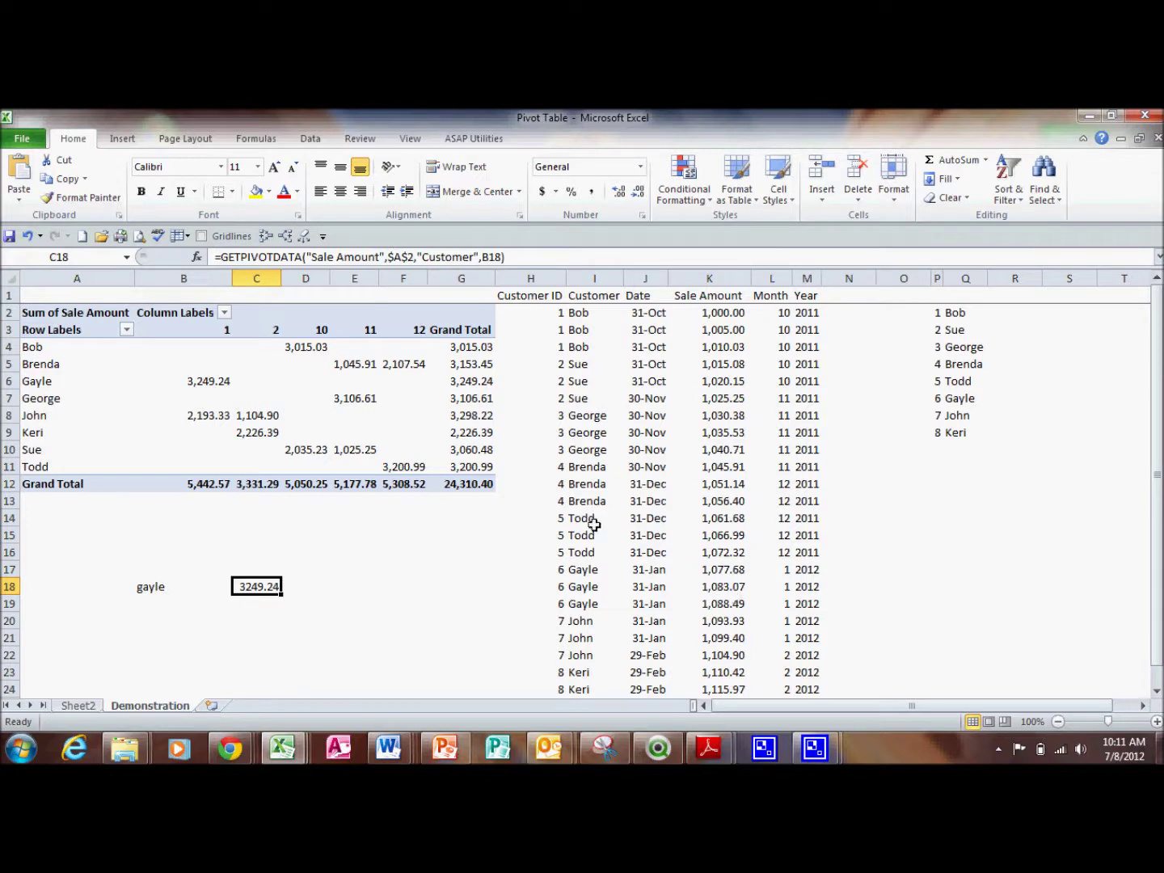
- Copy the customer name in I11 into B19 as a value, and fill the C18 formula down to C19
left_click(580, 469)
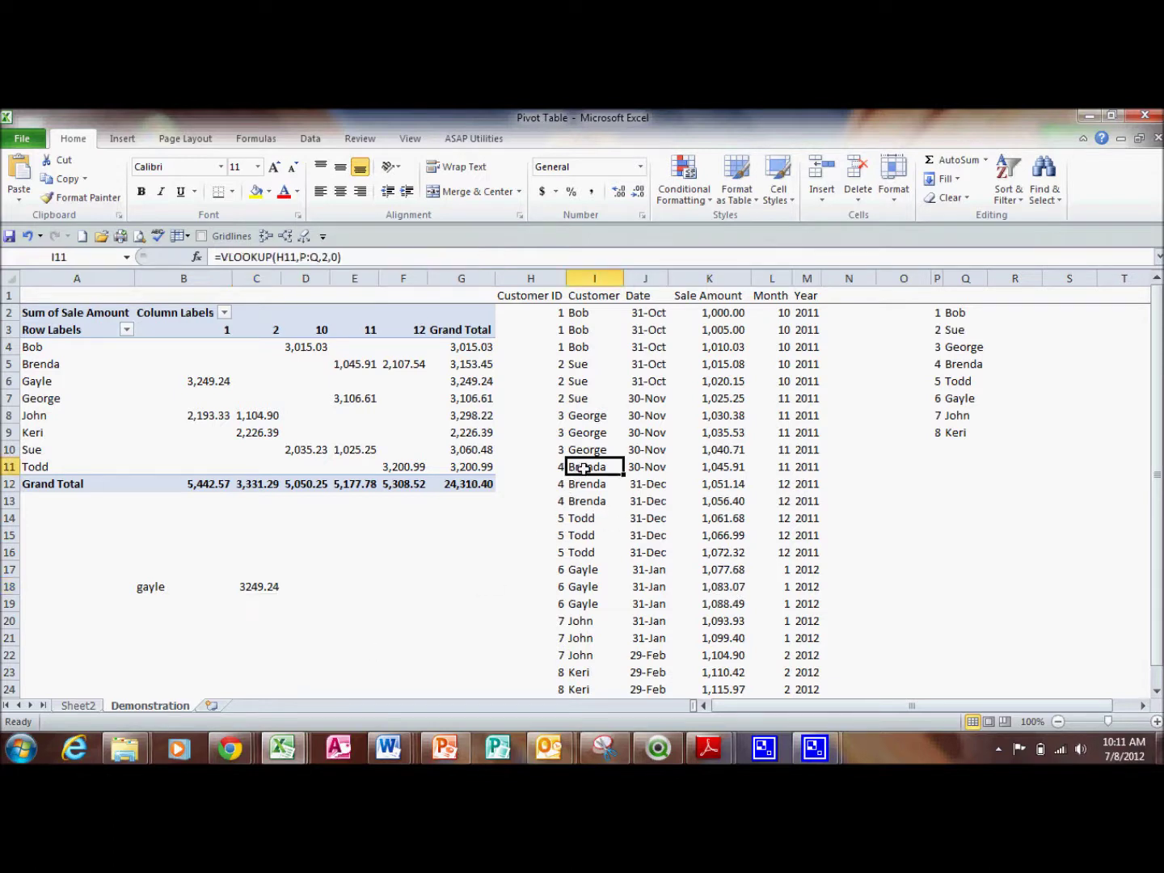
key("ctrl+c")
left_click(160, 605)
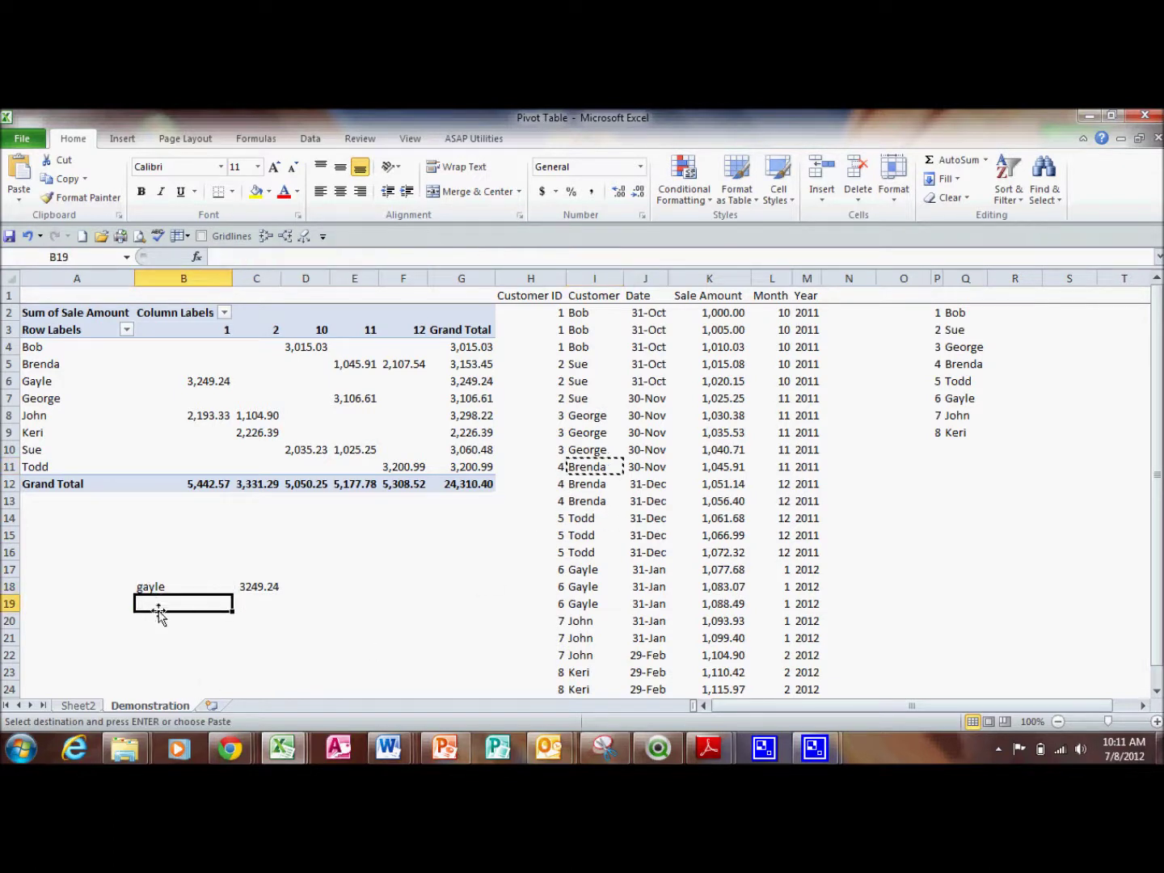
left_click(20, 197)
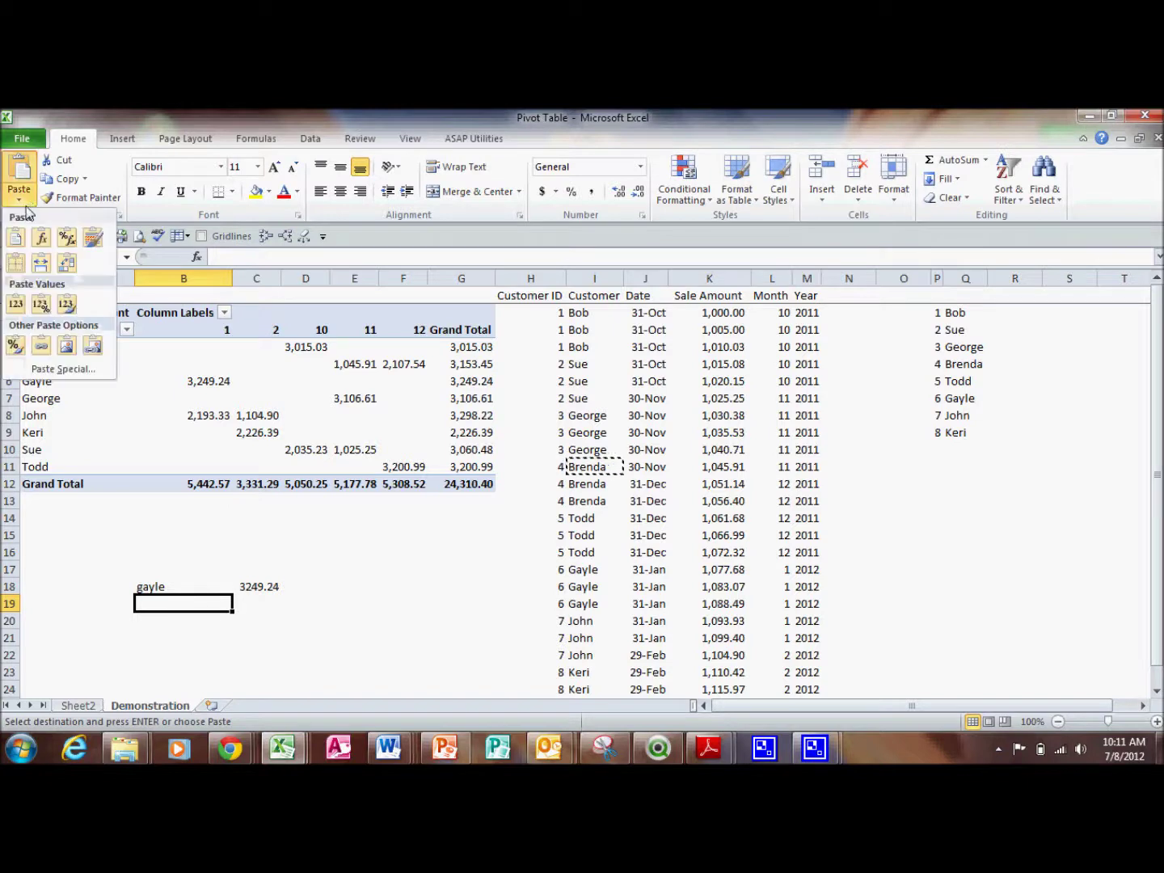
left_click(15, 305)
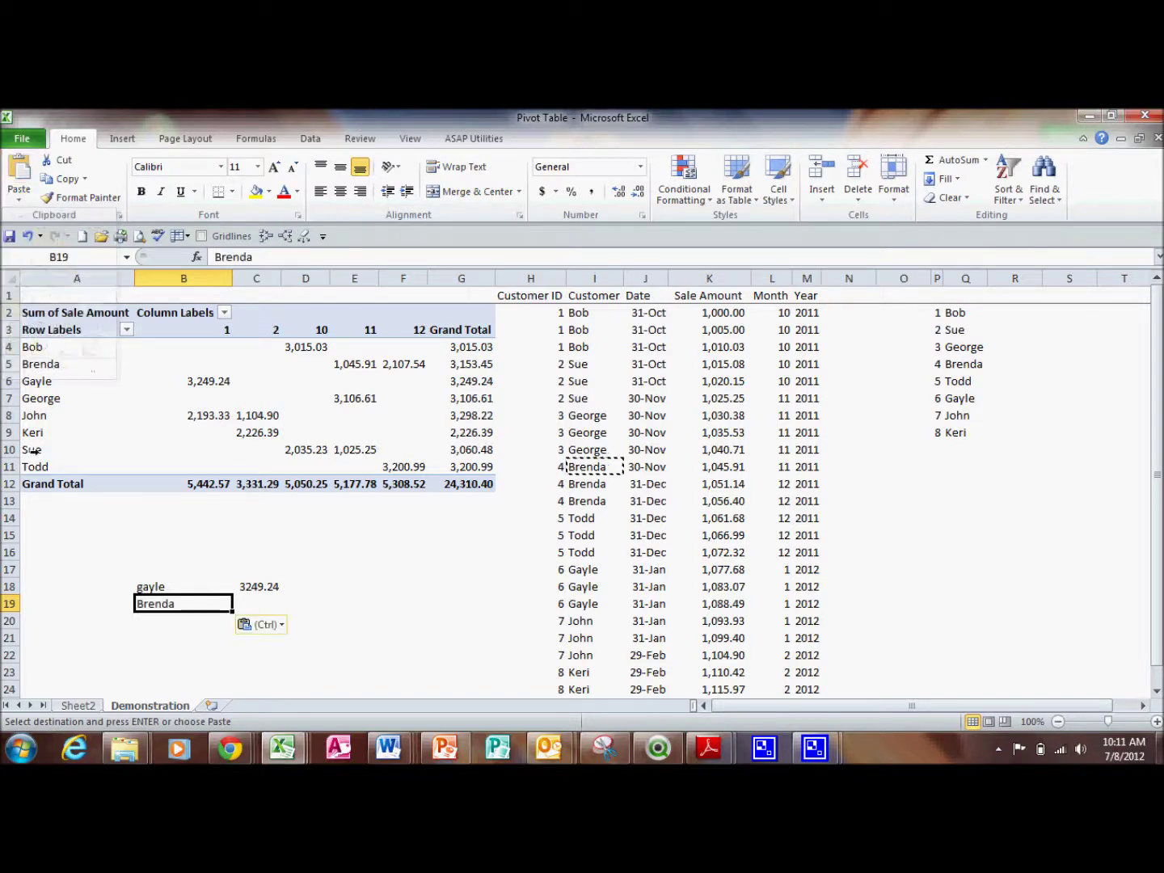
left_click(266, 588)
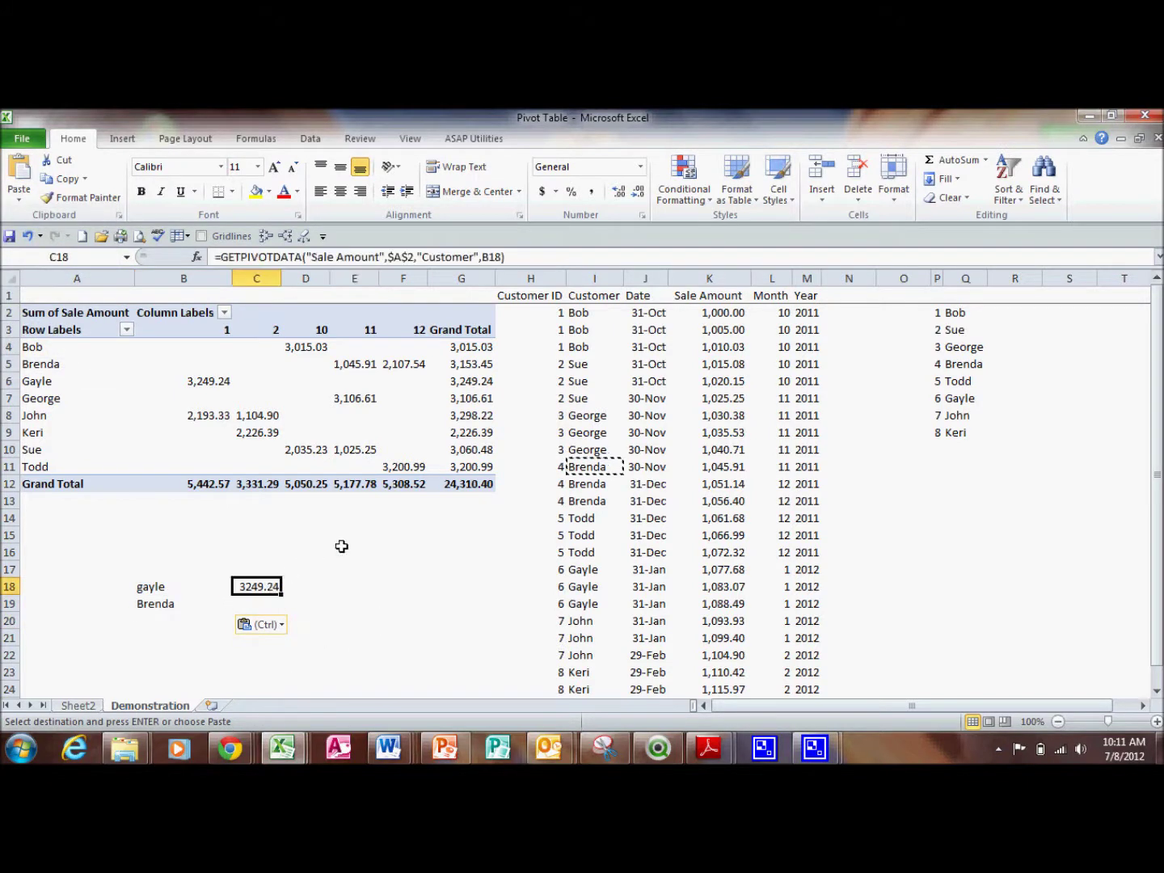
left_click_drag(281, 596, 282, 616)
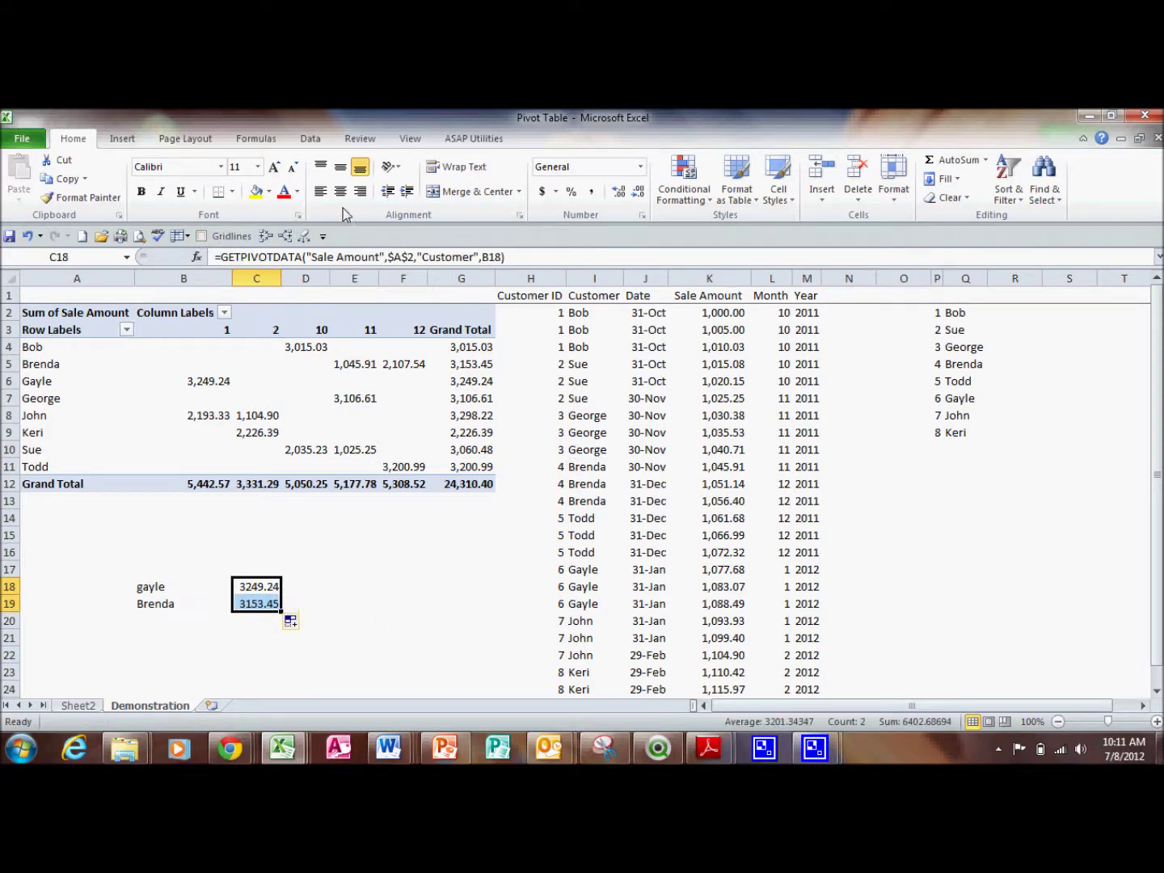
- Apply the comma number style to C18:C19 and autofit column C
left_click(591, 192)
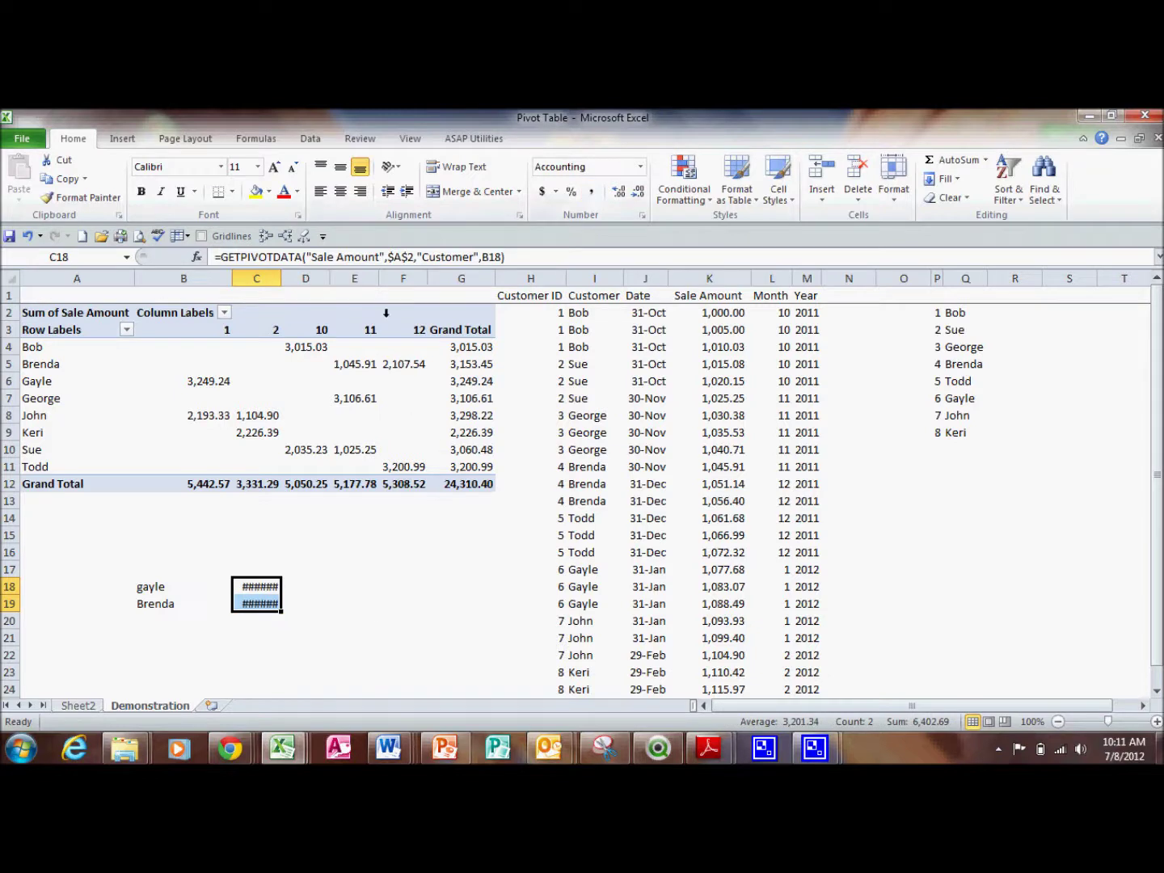
double_click(281, 278)
left_click(363, 604)
left_click(274, 595)
mouse_move(445, 748)
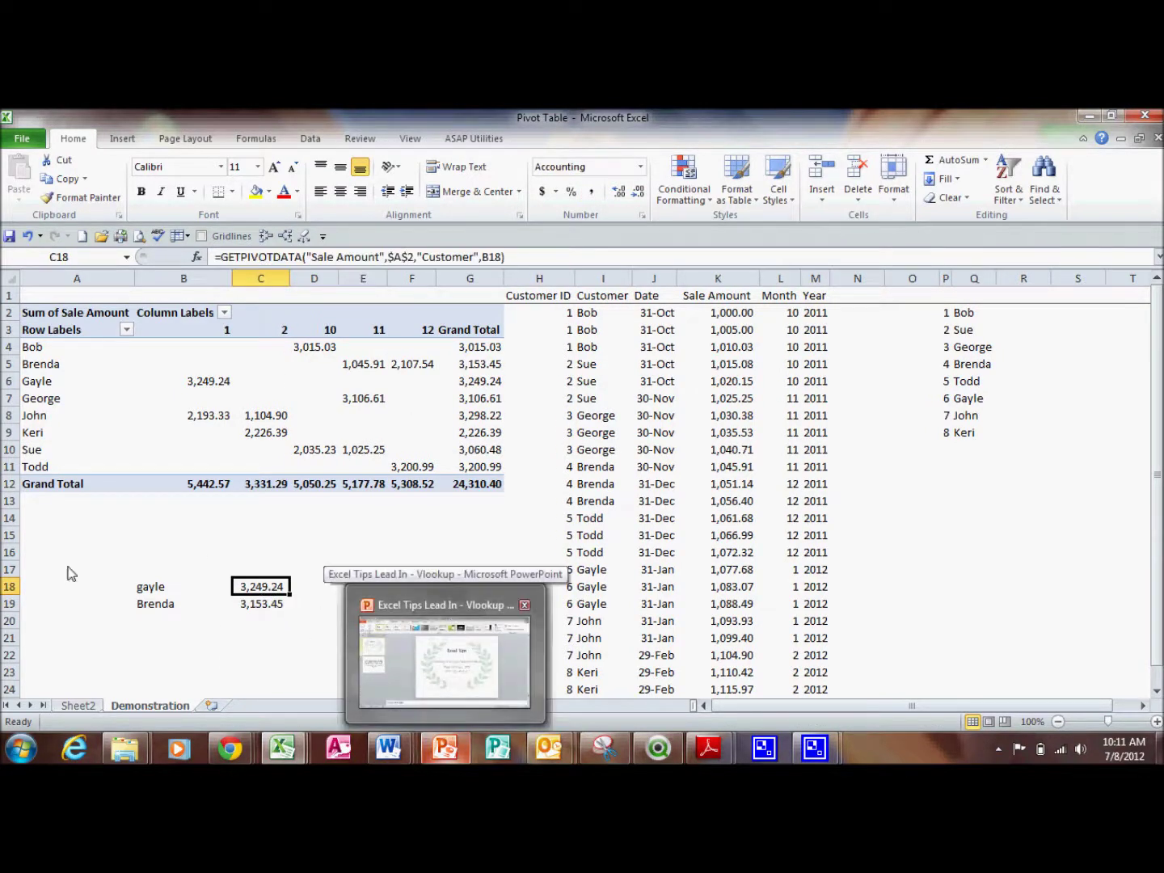
left_click(469, 530)
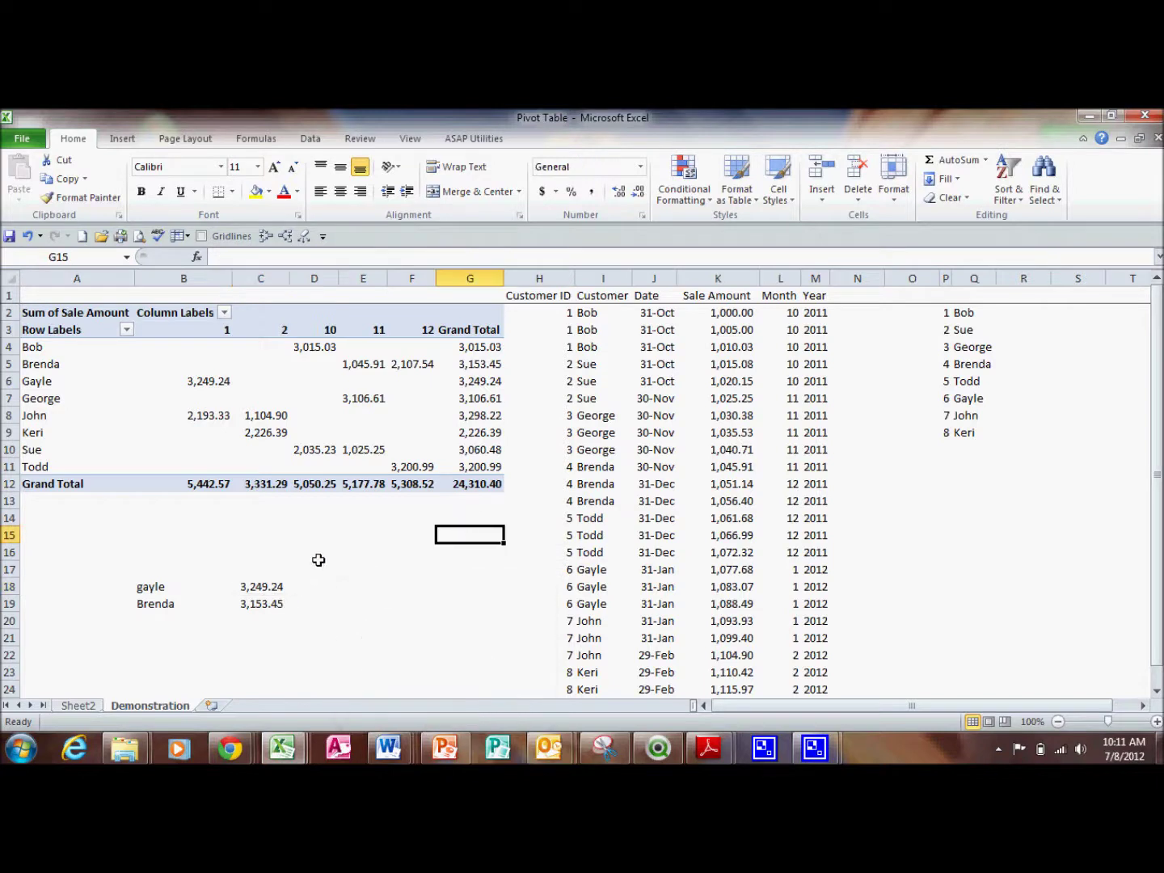
key("Left")
key("Left")
key("Left")
key("Down")
key("Down")
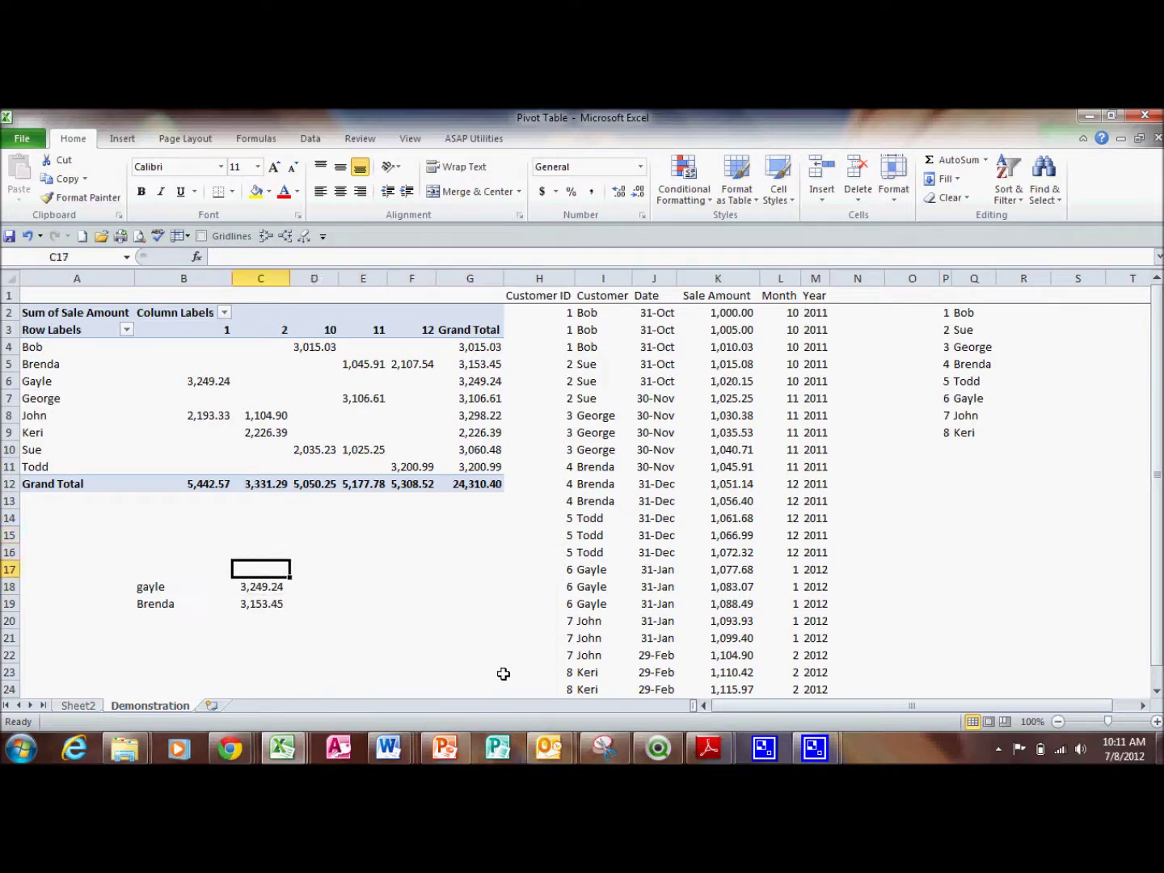
key("Left")
key("Down")
key("Down")
key("Left")
key("Right")
key("Up")
key("Up")
key("Up")
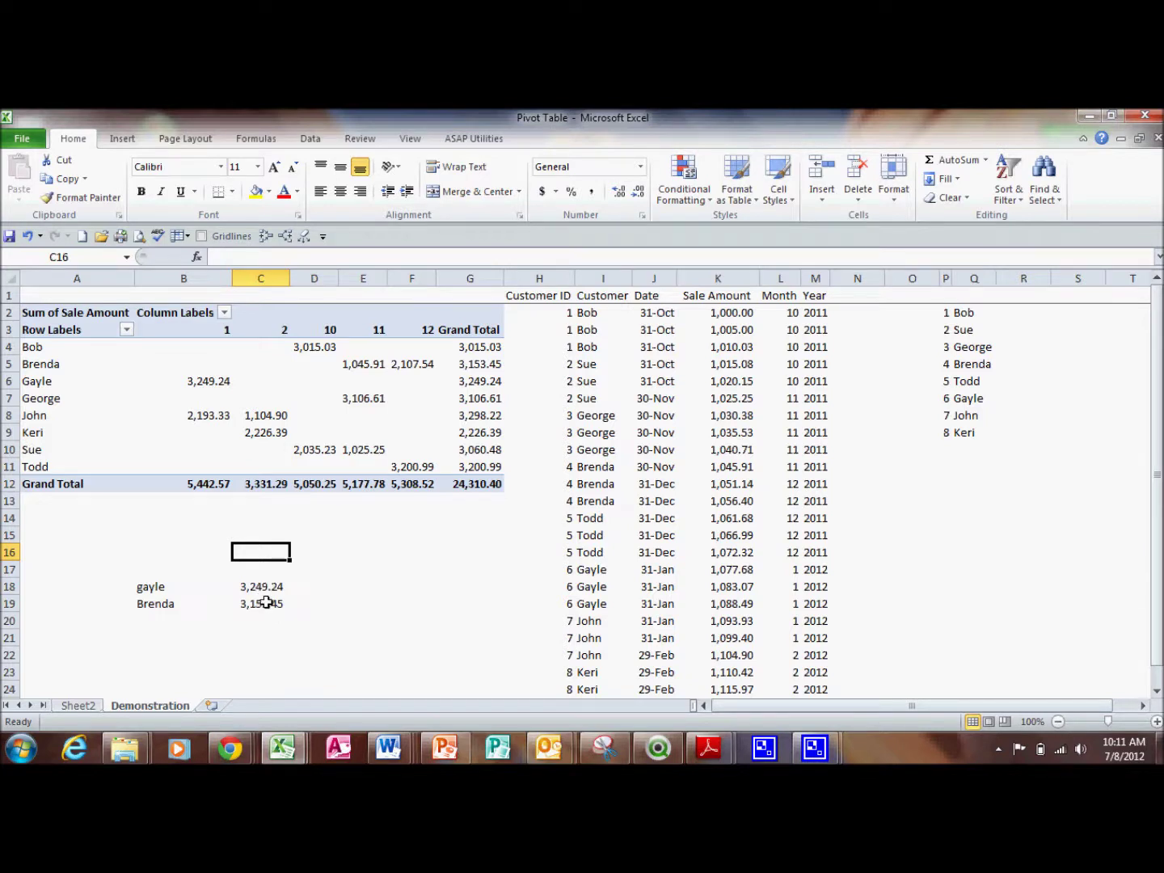
left_click(938, 581)
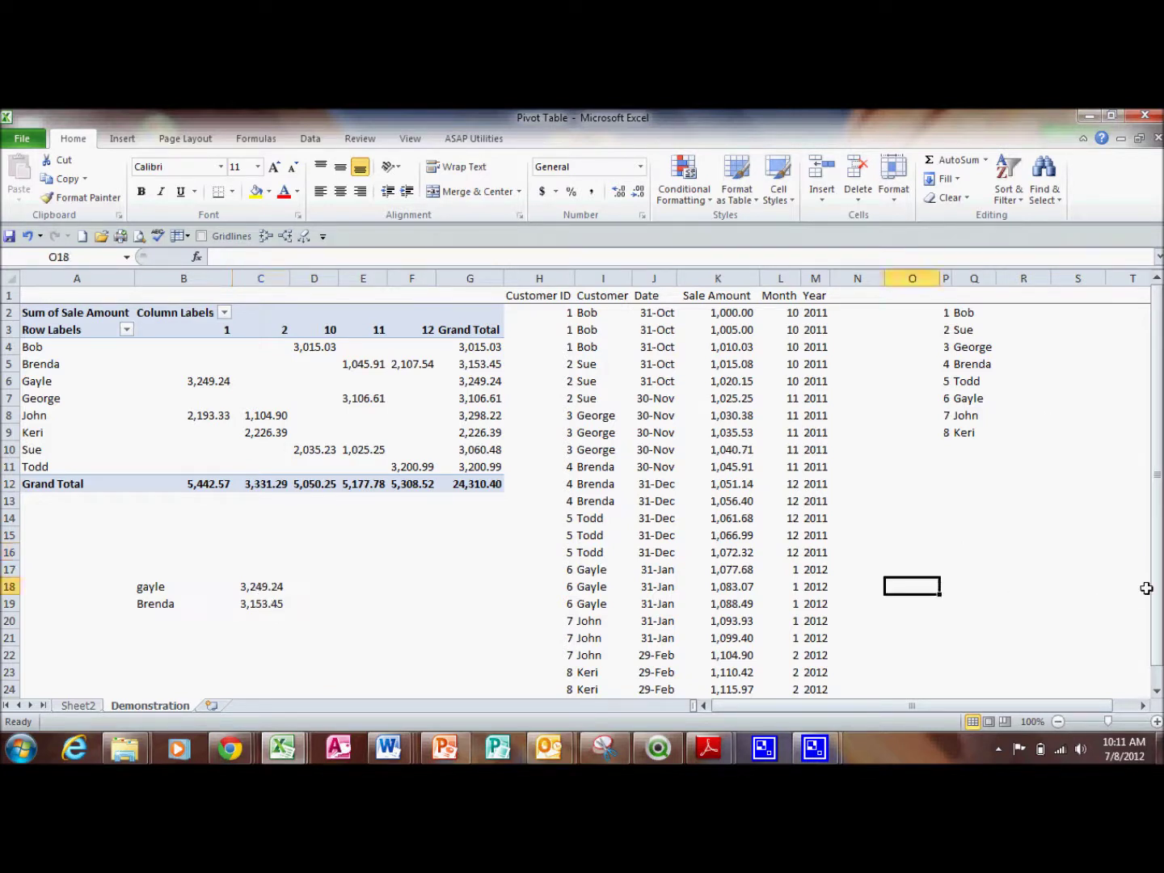